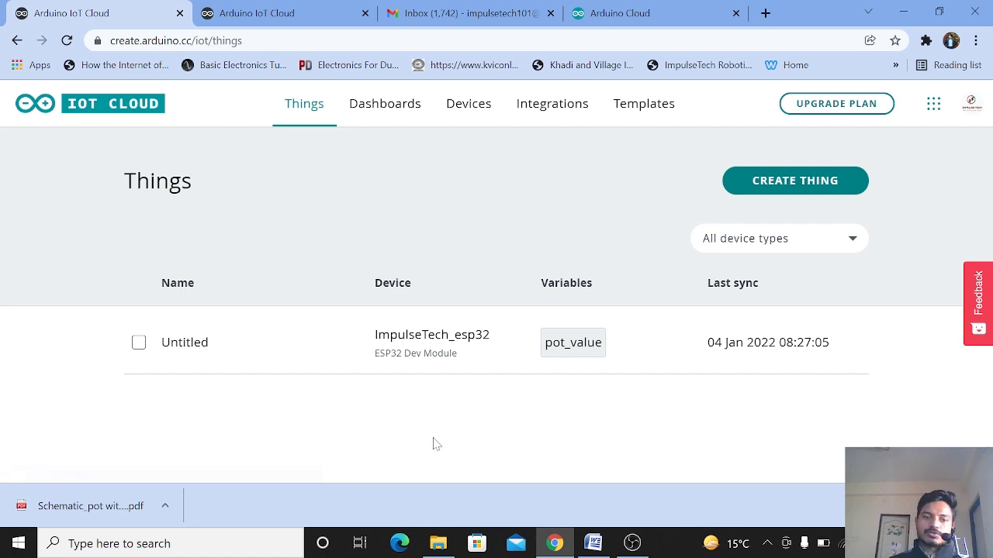
Step: Open the Untitled thing's setup page and scroll to its variables
{"action": "left_click", "coordinate": [390, 374]}
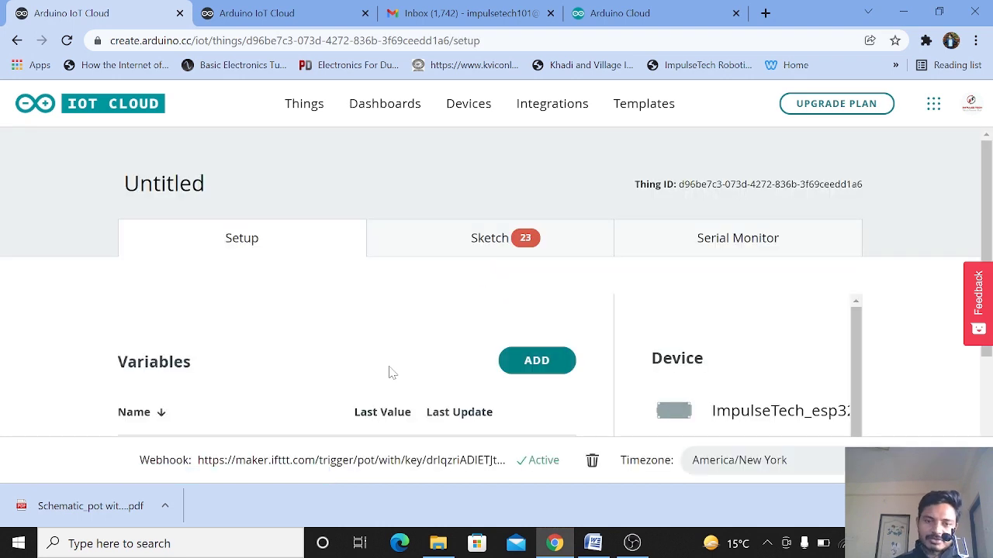
{"action": "scroll", "coordinate": [844, 287], "scroll_direction": "down", "scroll_amount": 2}
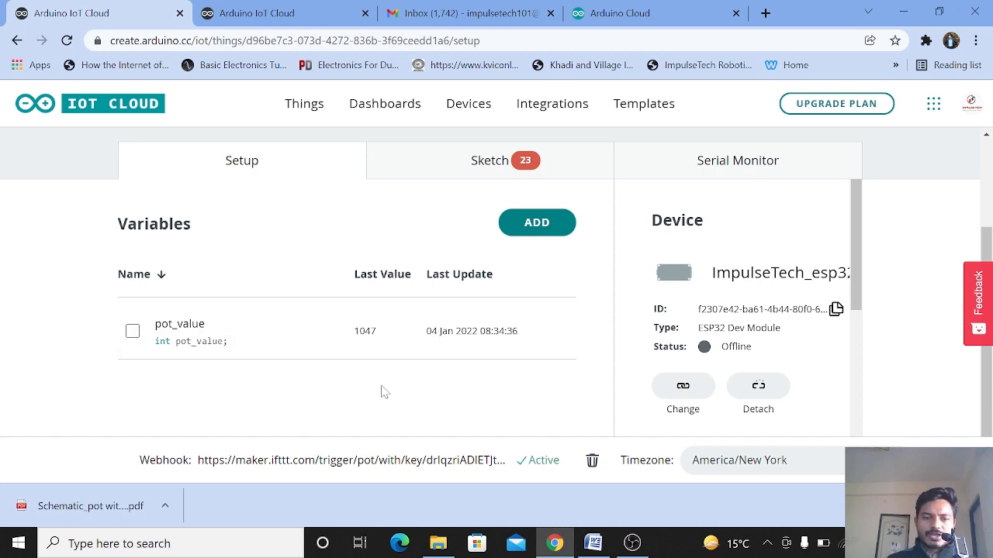
Step: Try to add an integer variable named pot_value to the thing
{"action": "left_click", "coordinate": [546, 228]}
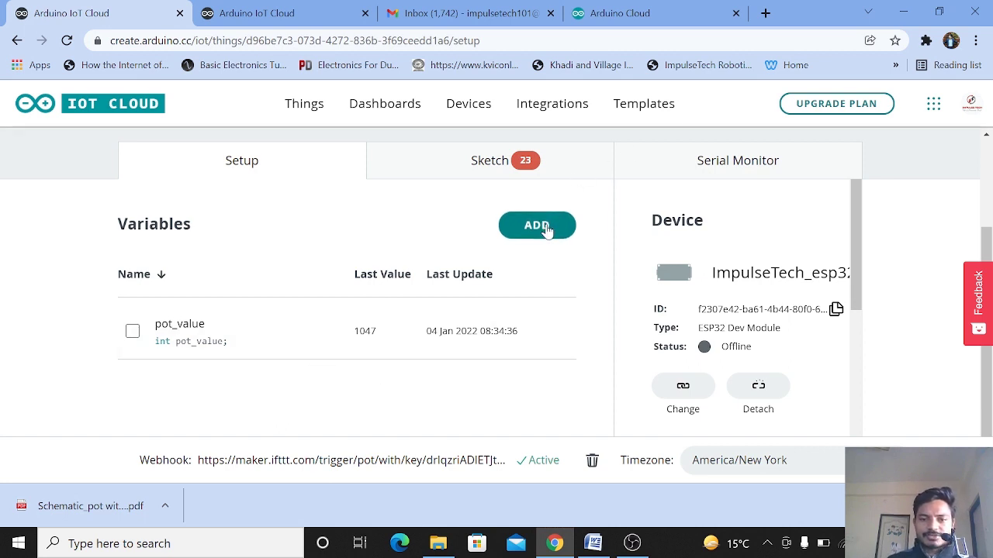
{"action": "type", "text": "p"}
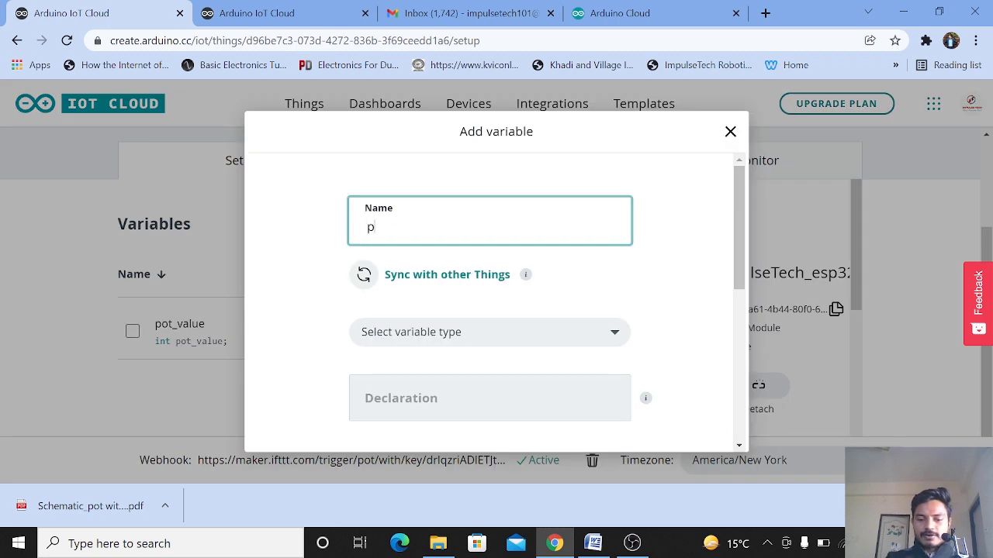
{"action": "type", "text": "ot_vaue"}
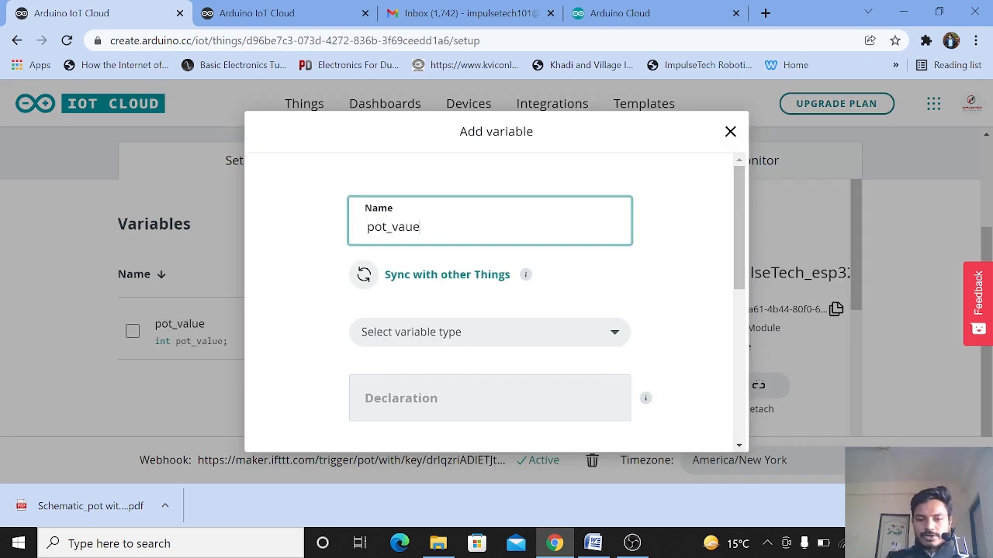
{"action": "key", "text": "BackSpace"}
{"action": "key", "text": "BackSpace"}
{"action": "type", "text": "lue"}
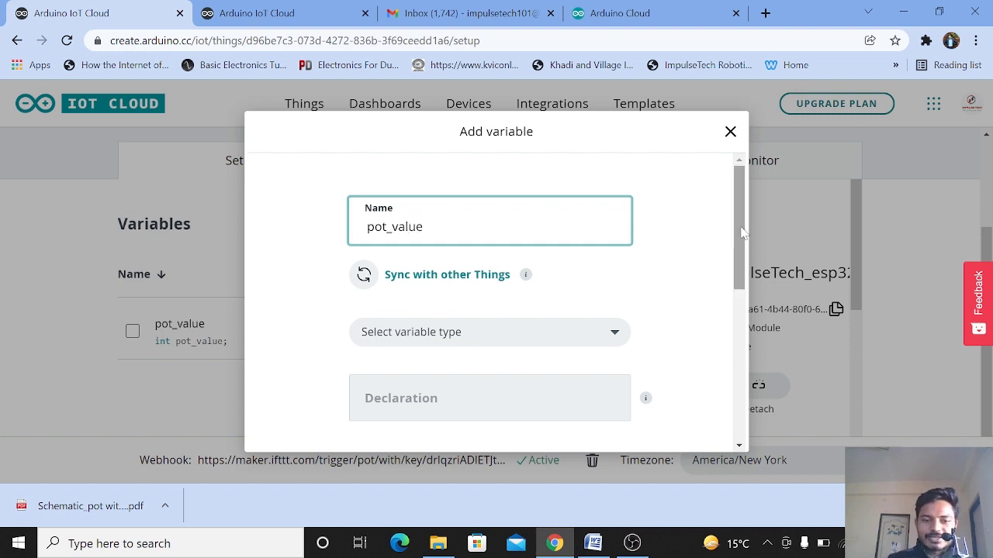
{"action": "left_click_drag", "start_coordinate": [742, 224], "coordinate": [742, 259]}
{"action": "left_click", "coordinate": [592, 256]}
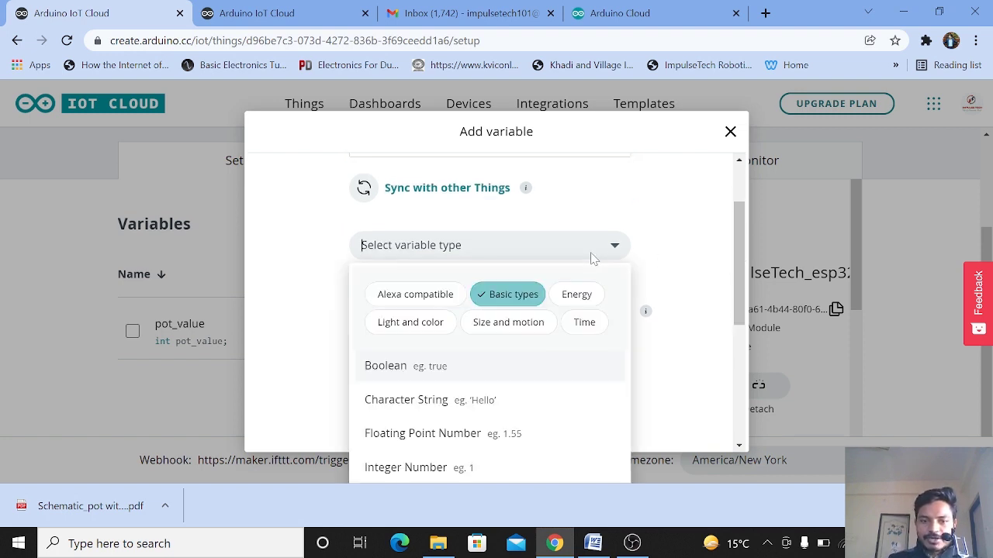
{"action": "left_click", "coordinate": [456, 470]}
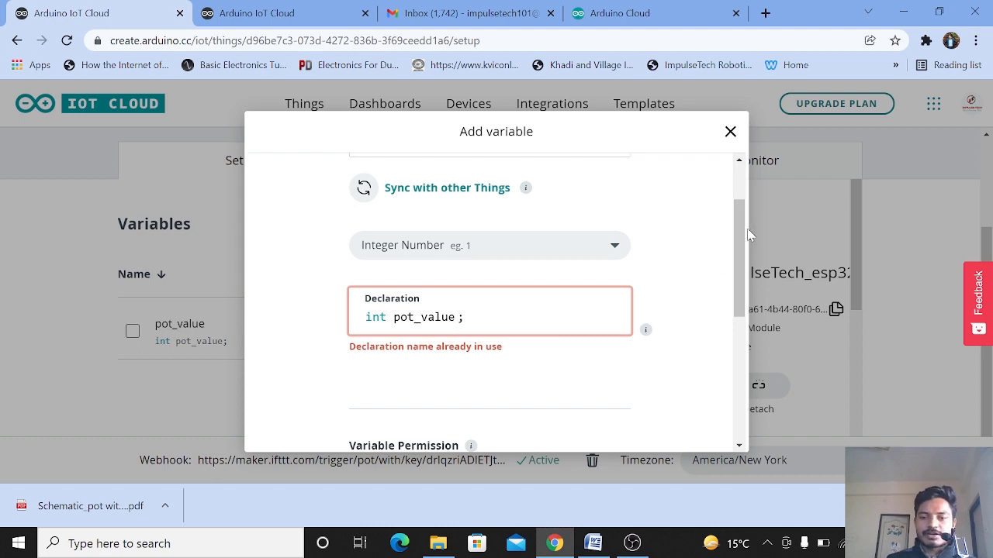
{"action": "left_click_drag", "start_coordinate": [749, 236], "coordinate": [756, 318]}
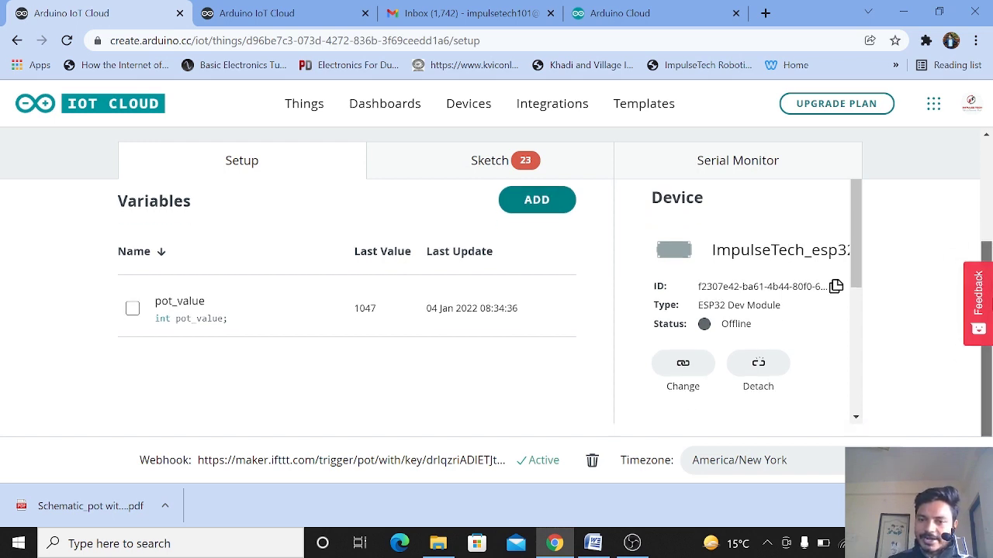
Step: Open the thing's sketch in the full online editor
{"action": "scroll", "coordinate": [987, 308], "scroll_direction": "down", "scroll_amount": 1}
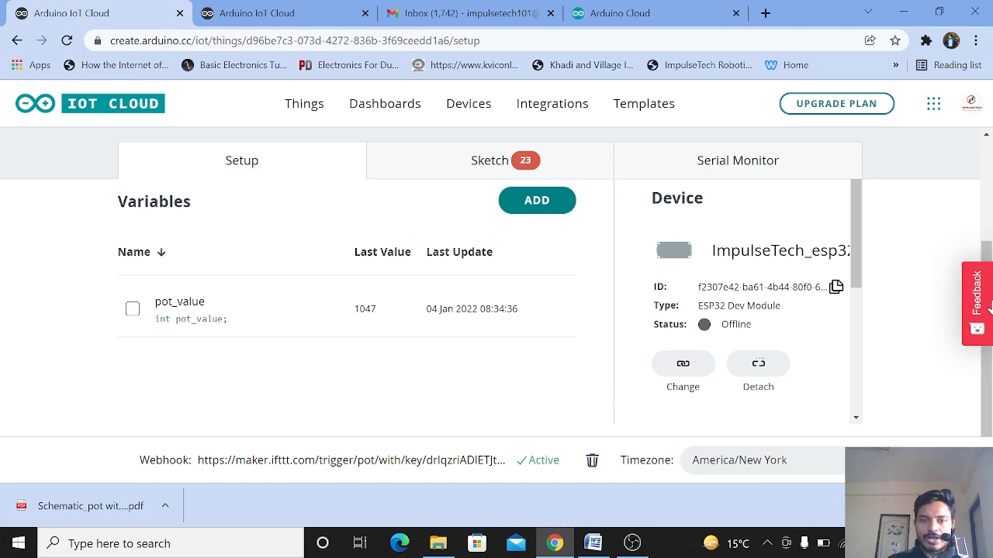
{"action": "left_click", "coordinate": [525, 166]}
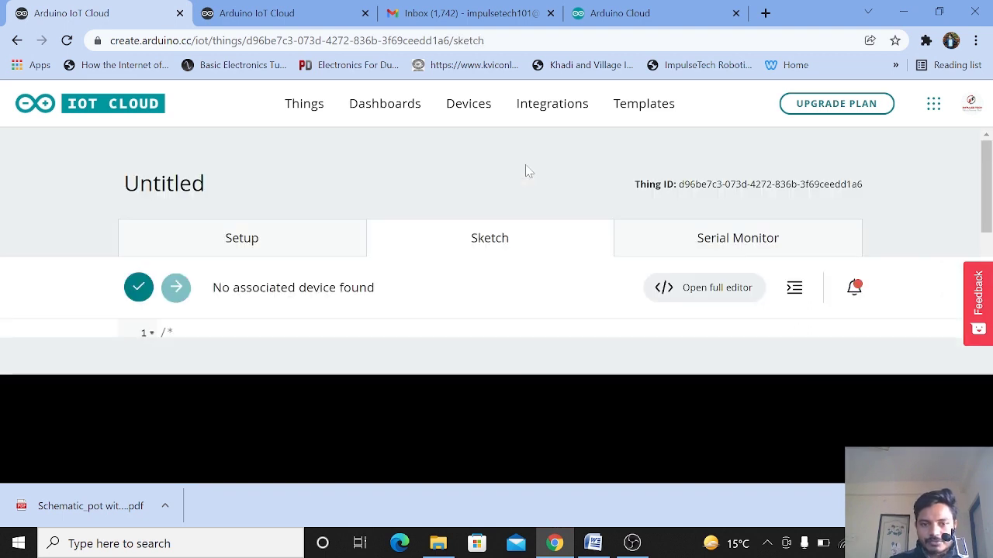
{"action": "scroll", "coordinate": [722, 235], "scroll_direction": "down", "scroll_amount": 1}
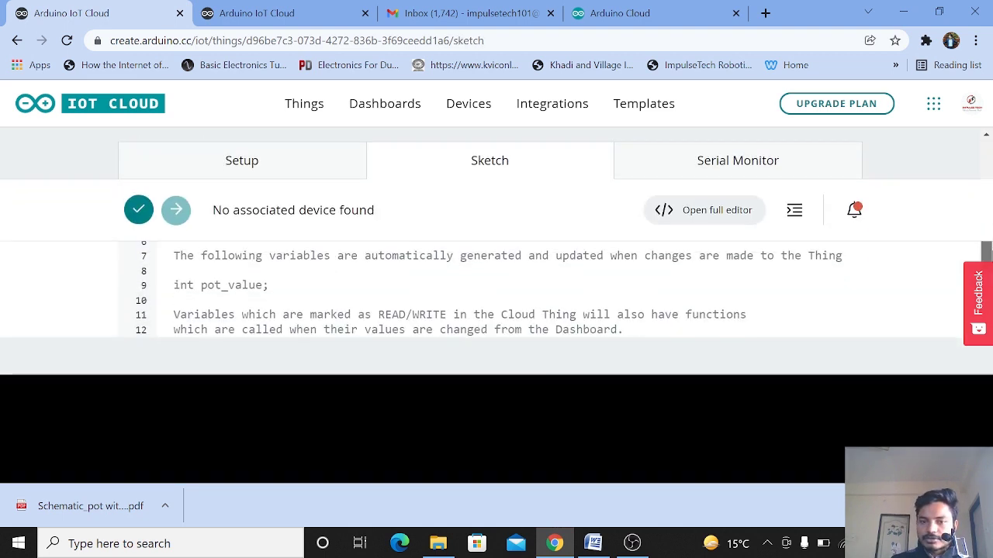
{"action": "left_click", "coordinate": [705, 217]}
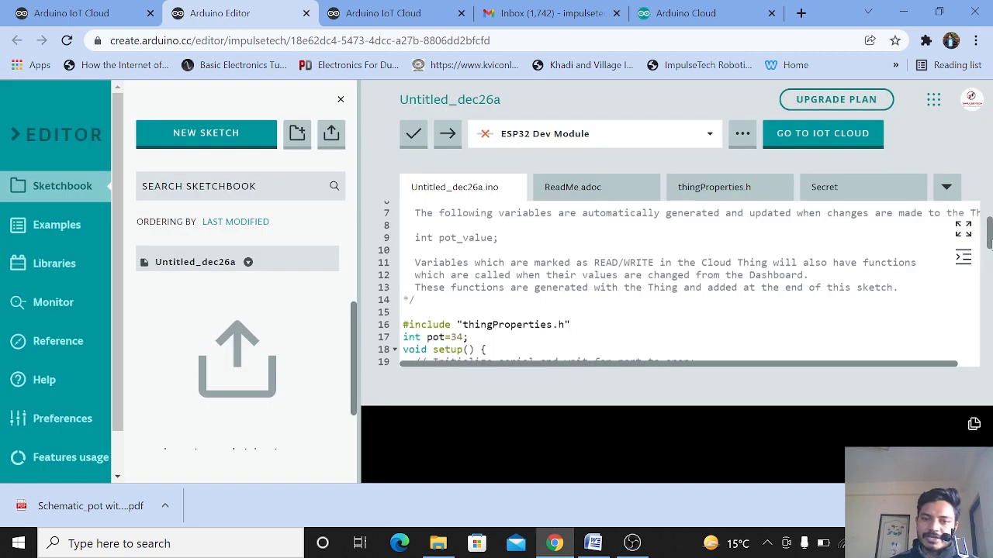
Step: Examine the pot_value declaration and the pinMode setup line for the pot pin in the sketch
{"action": "left_click_drag", "start_coordinate": [499, 238], "coordinate": [409, 241]}
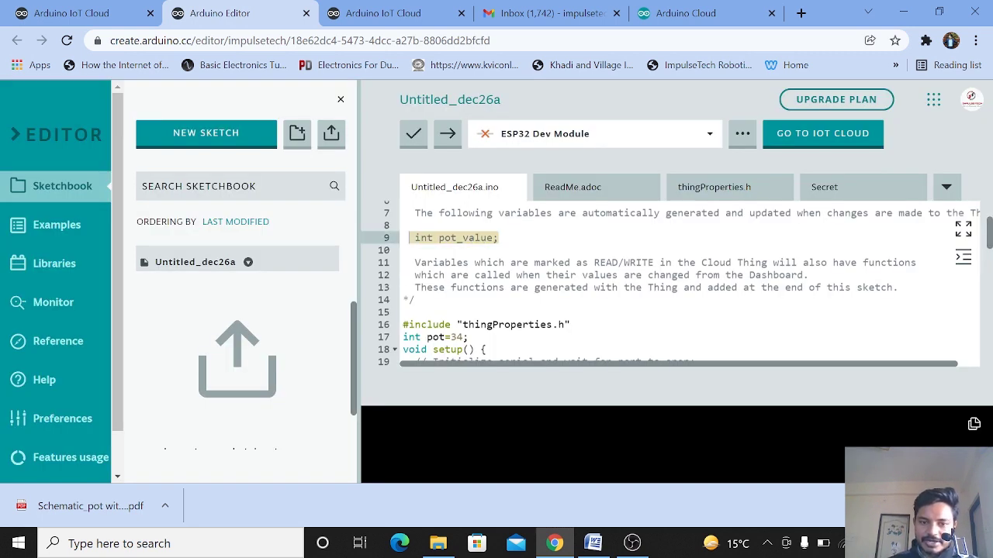
{"action": "scroll", "coordinate": [419, 256], "scroll_direction": "down", "scroll_amount": 1}
{"action": "left_click", "coordinate": [426, 266]}
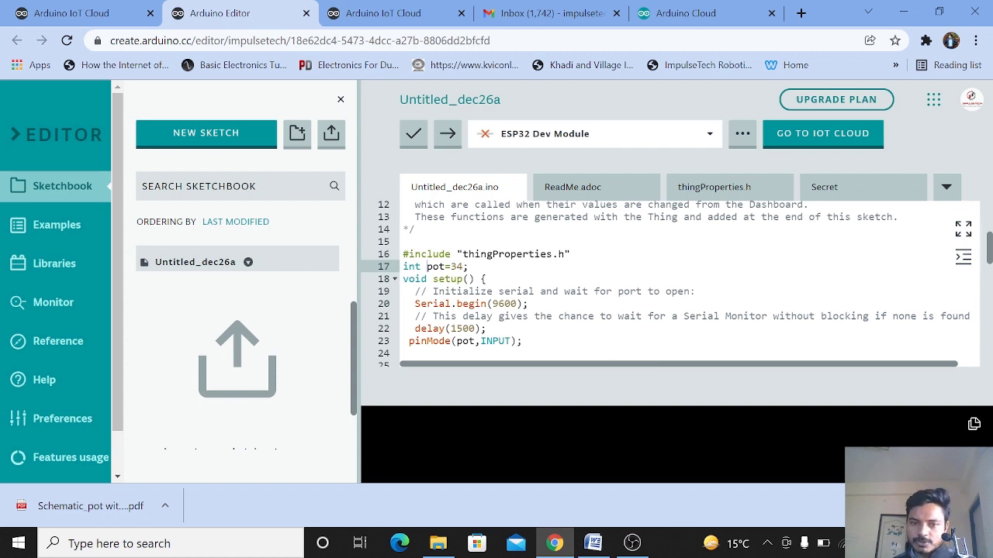
{"action": "scroll", "coordinate": [418, 310], "scroll_direction": "down", "scroll_amount": 1}
{"action": "left_click_drag", "start_coordinate": [522, 298], "coordinate": [412, 301]}
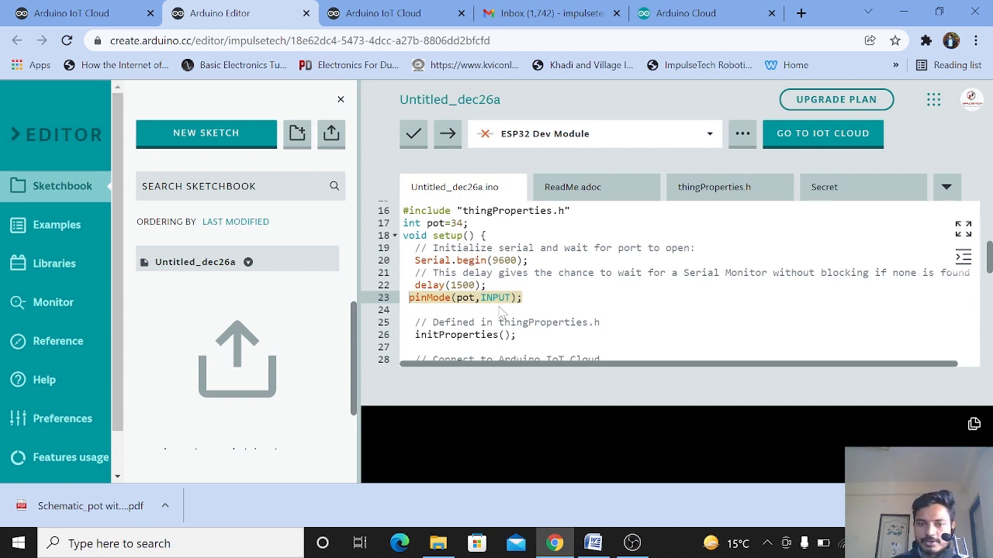
{"action": "left_click", "coordinate": [403, 310]}
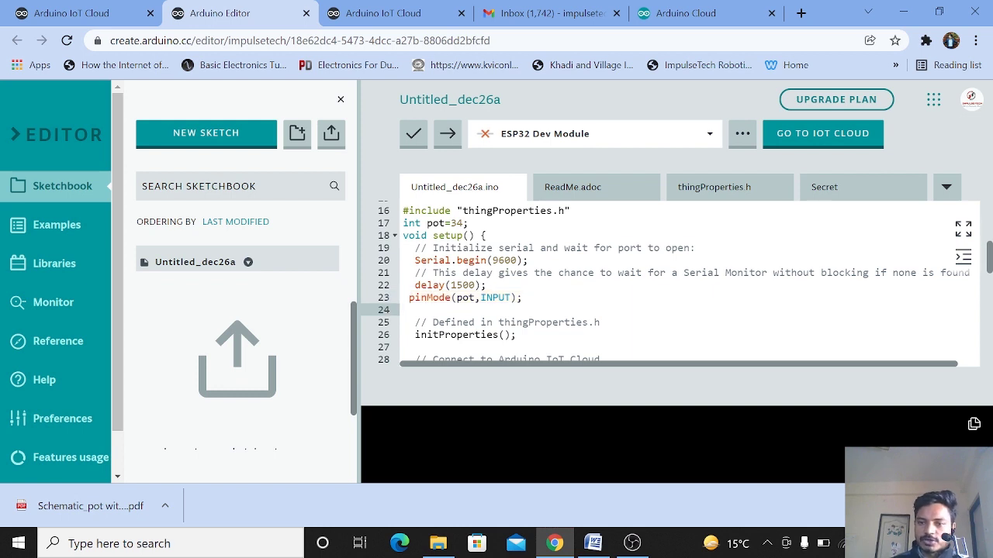
Step: Examine the loop function's analogRead, delay and Serial.println lines
{"action": "scroll", "coordinate": [970, 279], "scroll_direction": "down", "scroll_amount": 5}
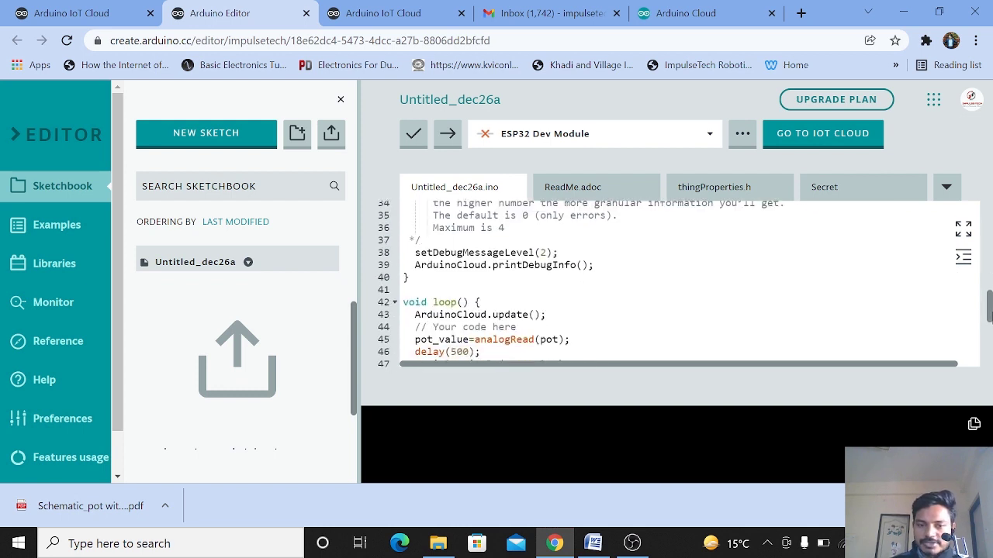
{"action": "scroll", "coordinate": [683, 283], "scroll_direction": "down", "scroll_amount": 3}
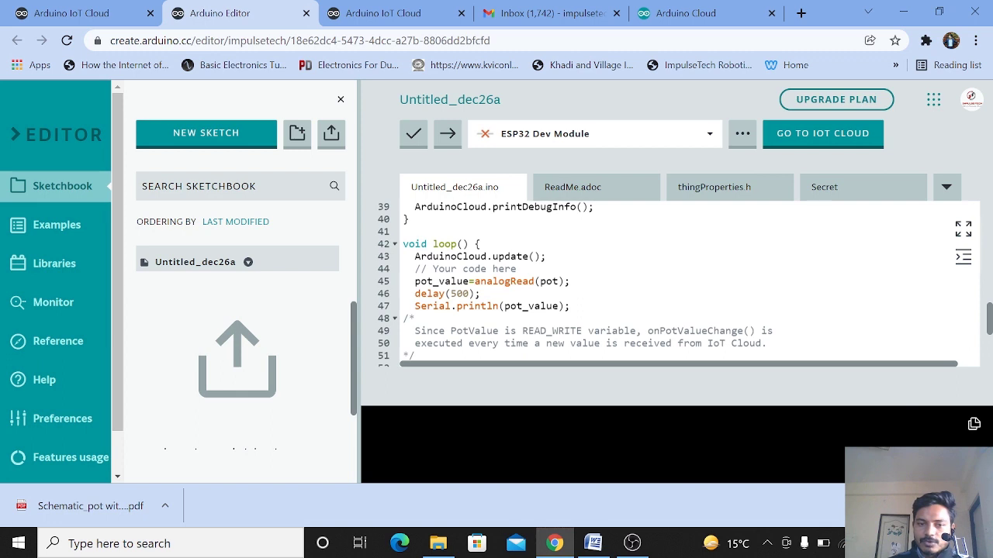
{"action": "left_click", "coordinate": [483, 294]}
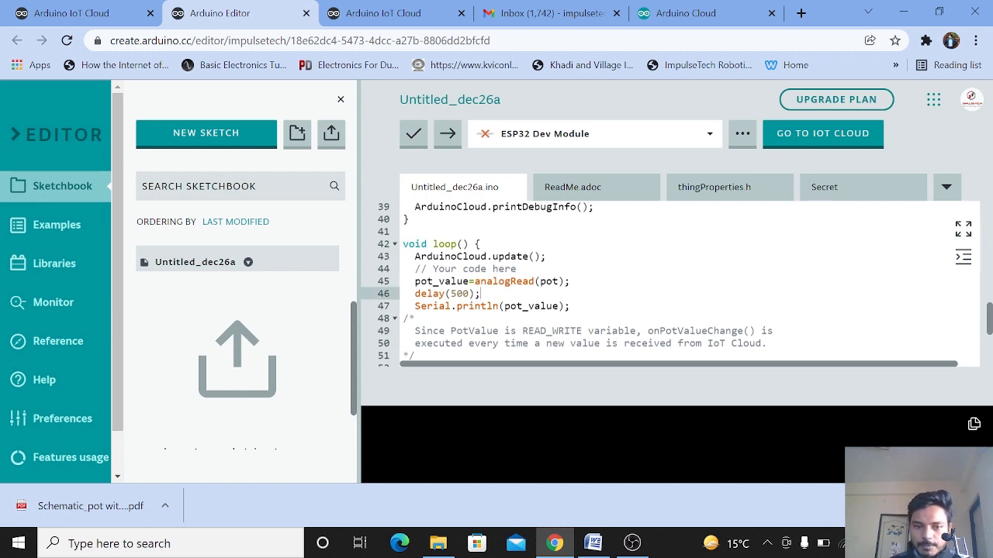
{"action": "left_click_drag", "start_coordinate": [469, 282], "coordinate": [439, 294]}
{"action": "left_click", "coordinate": [681, 331]}
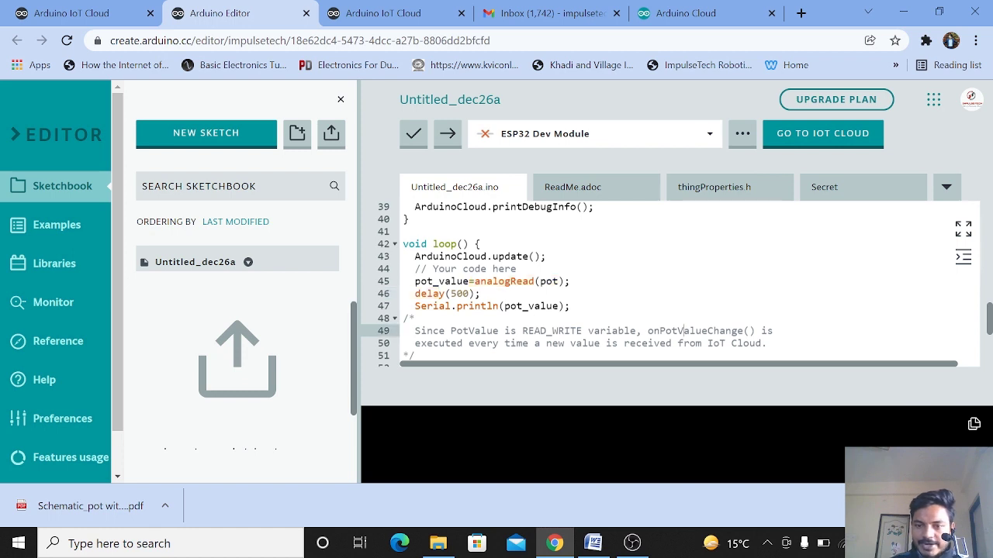
{"action": "left_click_drag", "start_coordinate": [990, 329], "coordinate": [989, 240]}
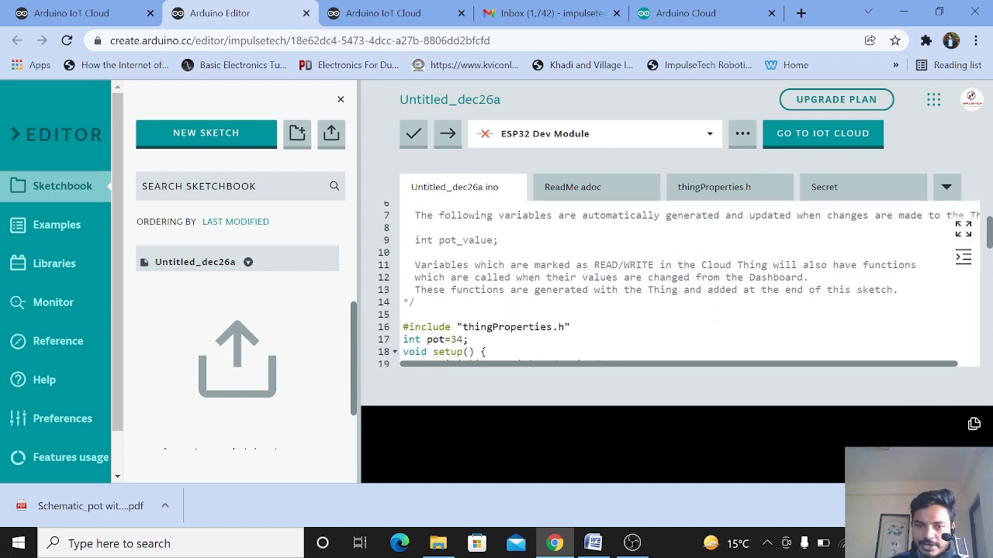
Step: Highlight the pot_value declaration and the loop's analogRead and Serial.println lines to explain them
{"action": "left_click_drag", "start_coordinate": [500, 240], "coordinate": [429, 231]}
{"action": "left_click", "coordinate": [429, 253]}
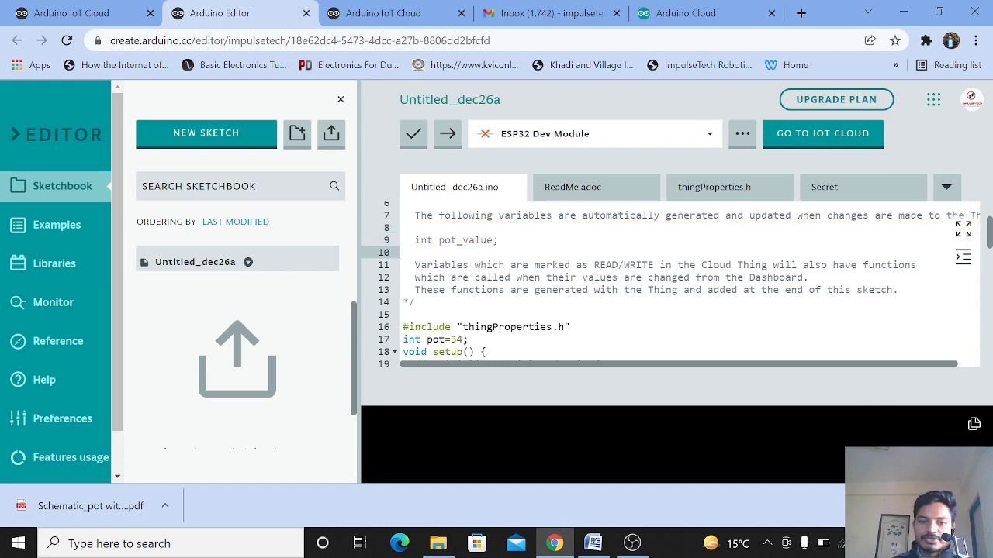
{"action": "scroll", "coordinate": [675, 283], "scroll_direction": "down", "scroll_amount": 5}
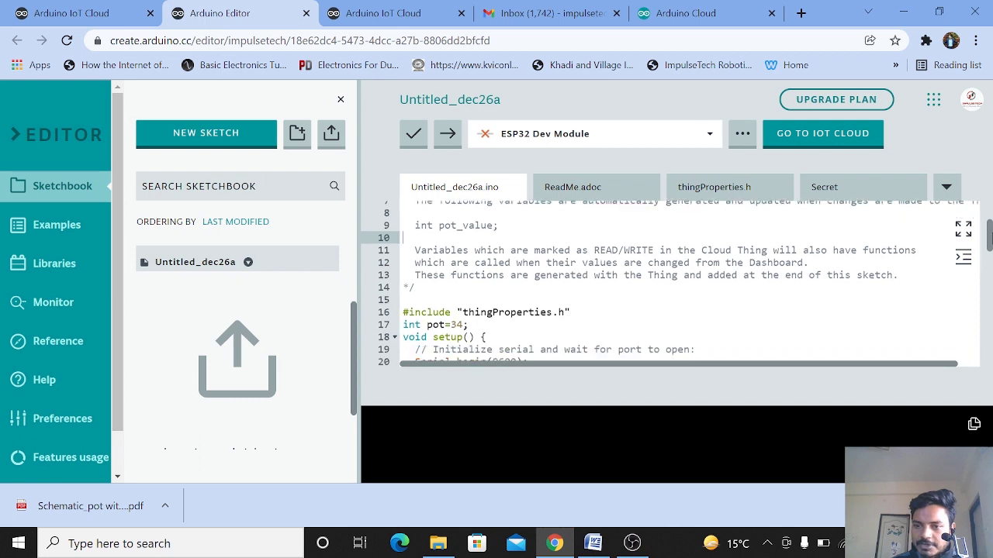
{"action": "scroll", "coordinate": [675, 283], "scroll_direction": "down", "scroll_amount": 2}
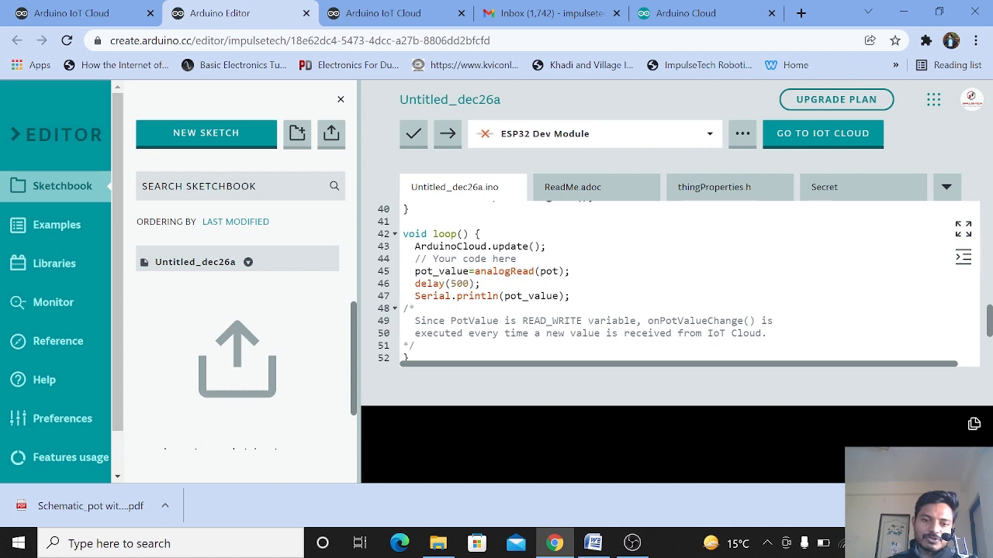
{"action": "left_click", "coordinate": [466, 271]}
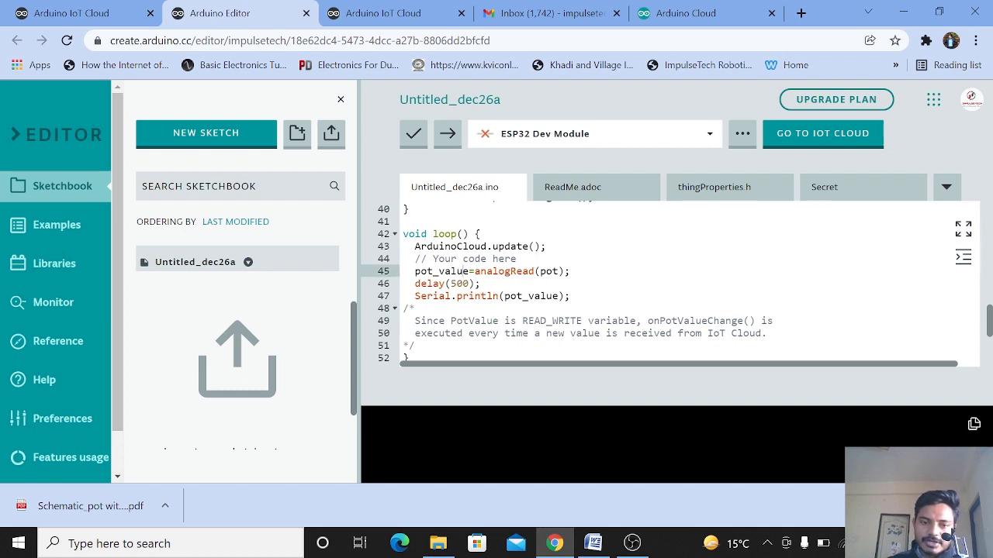
{"action": "left_click_drag", "start_coordinate": [415, 270], "coordinate": [571, 270]}
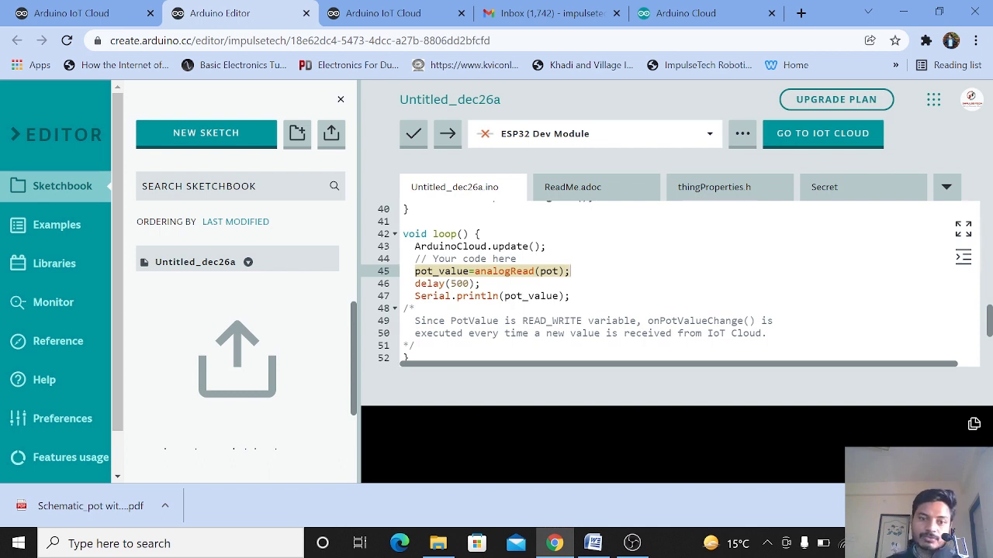
{"action": "left_click", "coordinate": [573, 274]}
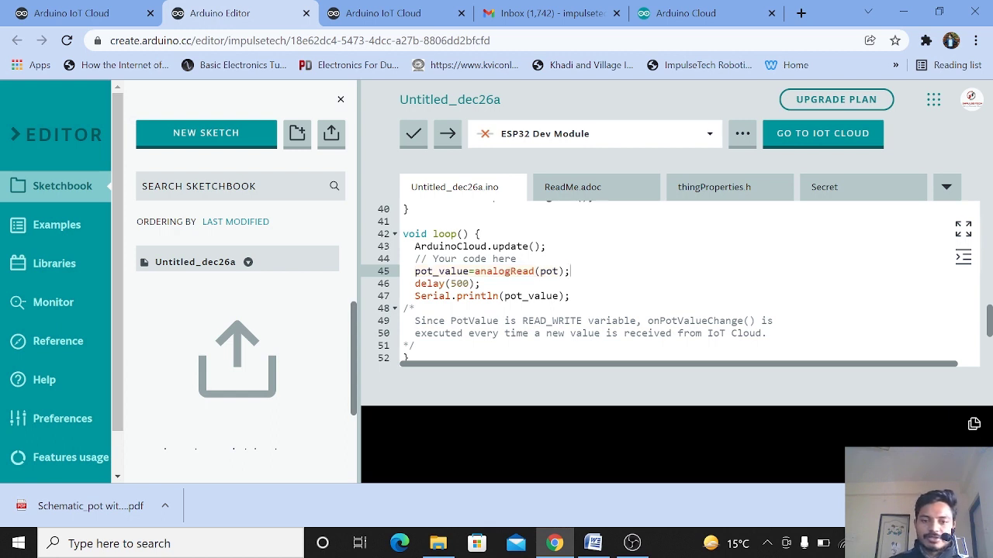
{"action": "left_click_drag", "start_coordinate": [570, 296], "coordinate": [415, 297]}
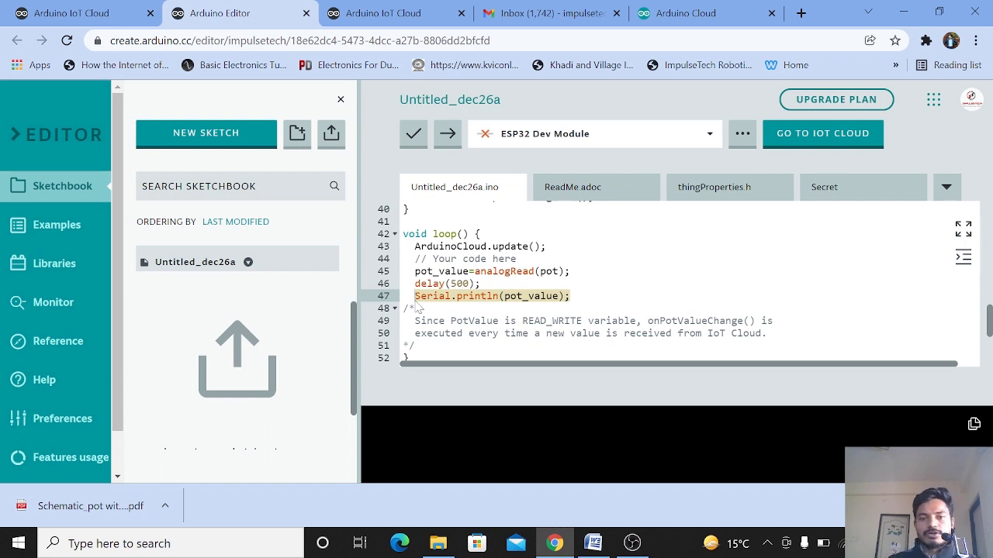
{"action": "left_click", "coordinate": [564, 334]}
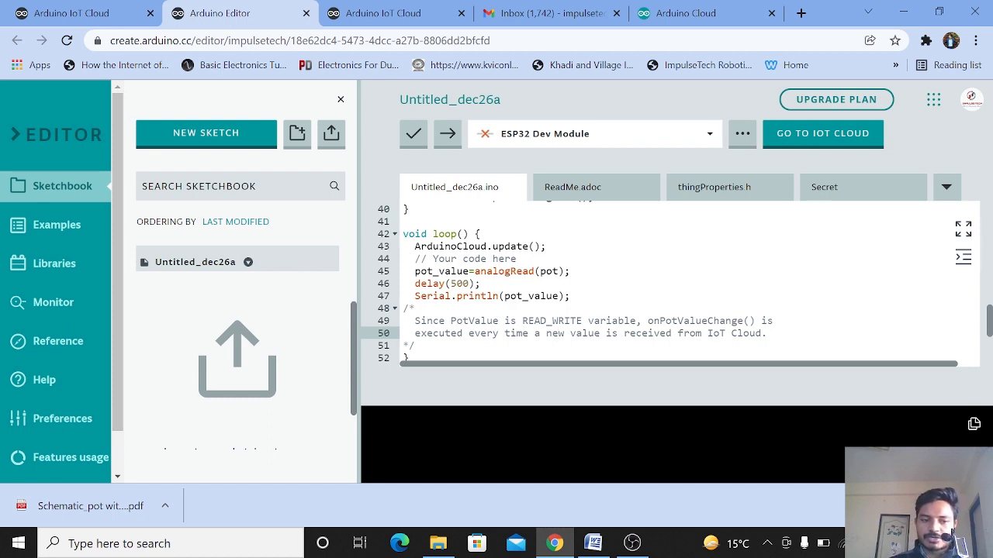
Step: Open the downloaded schematic PDF and examine the potentiometer's connection to pin IO34
{"action": "left_click", "coordinate": [87, 514]}
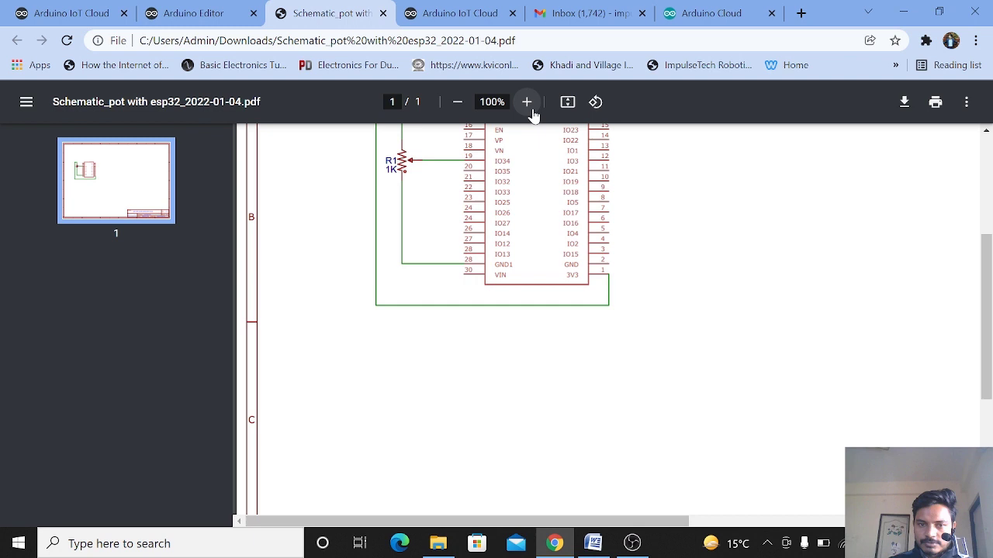
{"action": "left_click", "coordinate": [527, 101]}
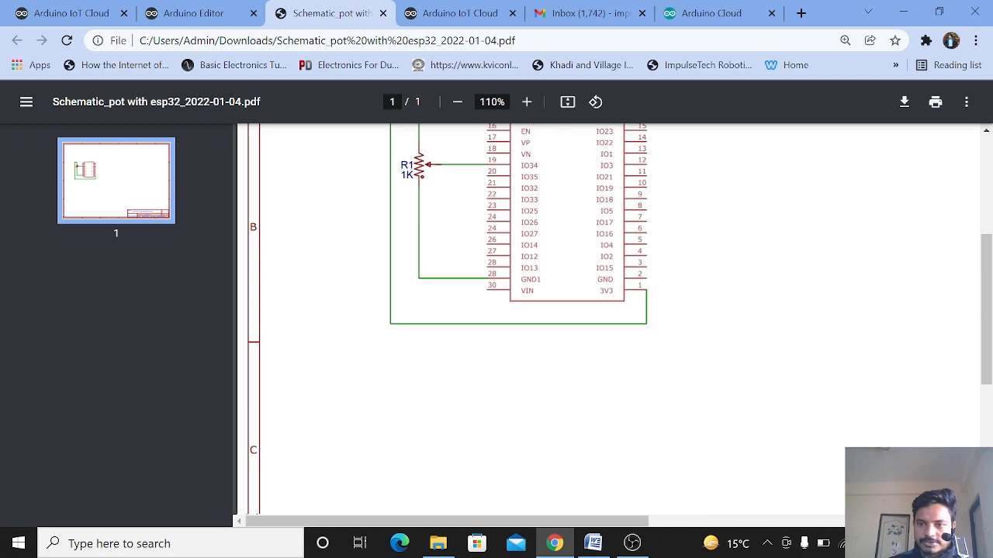
{"action": "scroll", "coordinate": [989, 310], "scroll_direction": "up", "scroll_amount": 3}
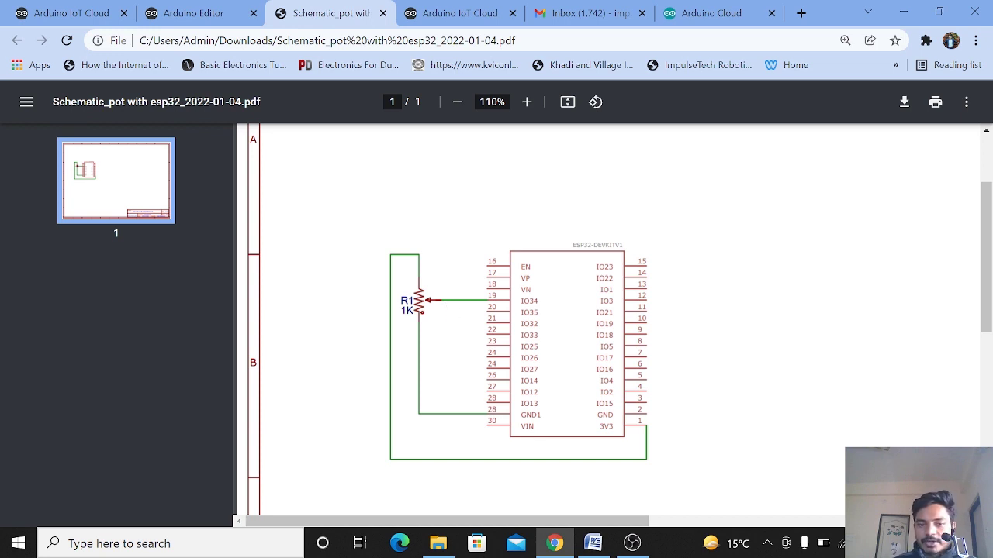
{"action": "double_click", "coordinate": [525, 301]}
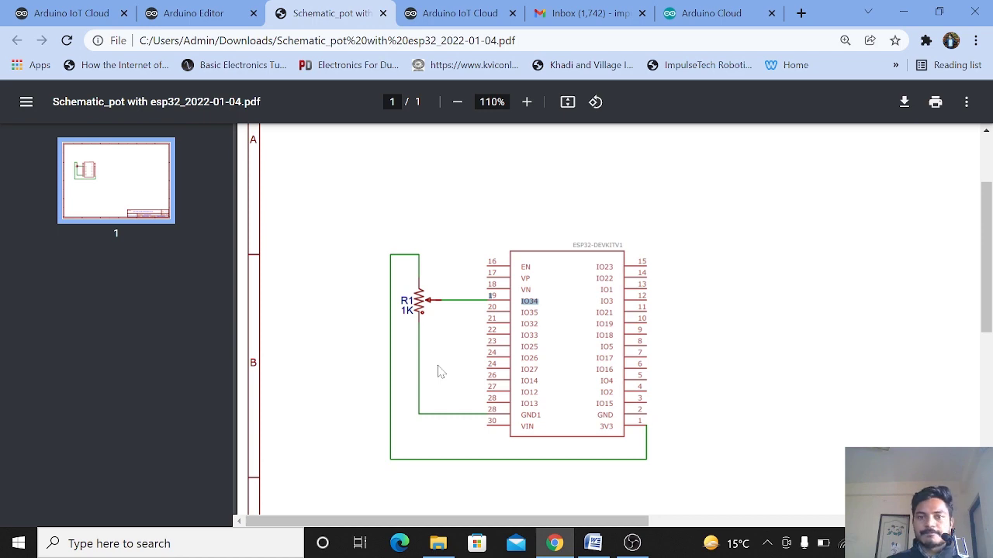
Step: Search the web for IFTTT in a new tab and open the IFTTT website
{"action": "key", "text": "ctrl+t"}
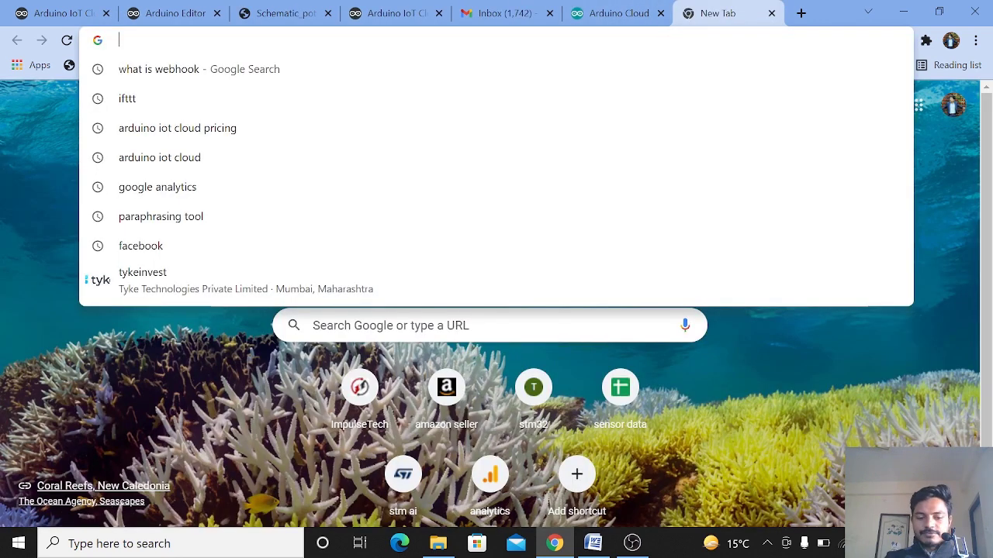
{"action": "type", "text": "iftt"}
{"action": "key", "text": "Return"}
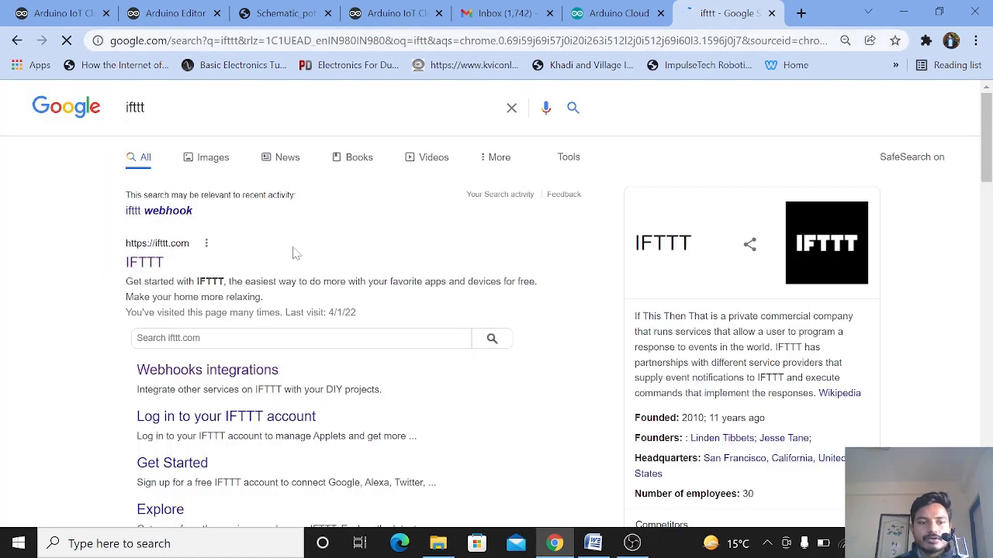
{"action": "left_click", "coordinate": [144, 264]}
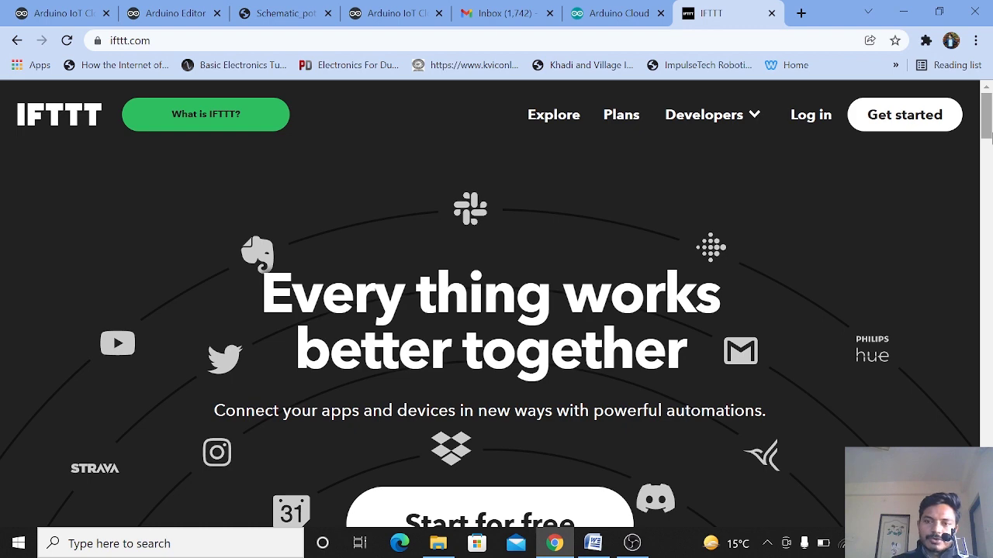
Step: Start for free on IFTTT and sign in with a Google account
{"action": "left_click_drag", "start_coordinate": [992, 133], "coordinate": [991, 162]}
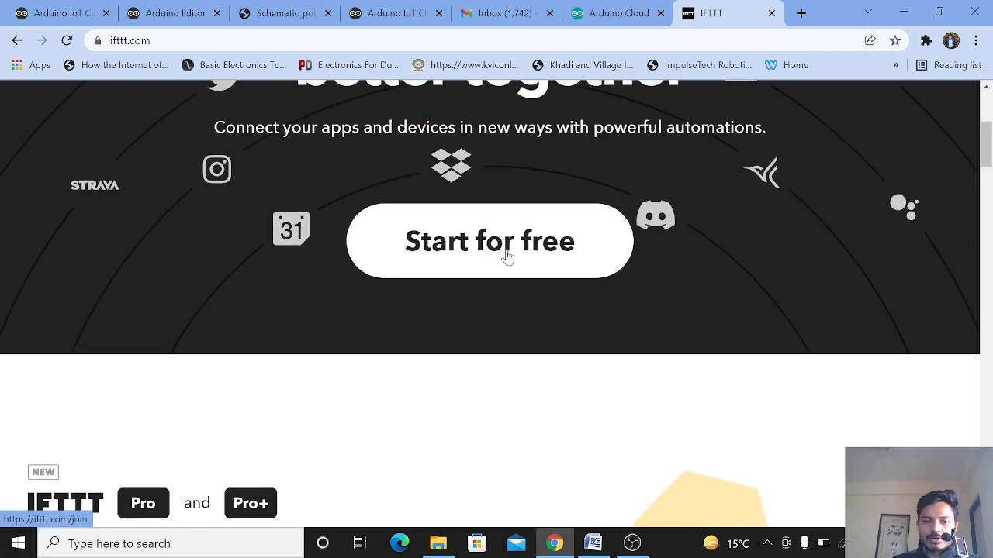
{"action": "left_click", "coordinate": [507, 258]}
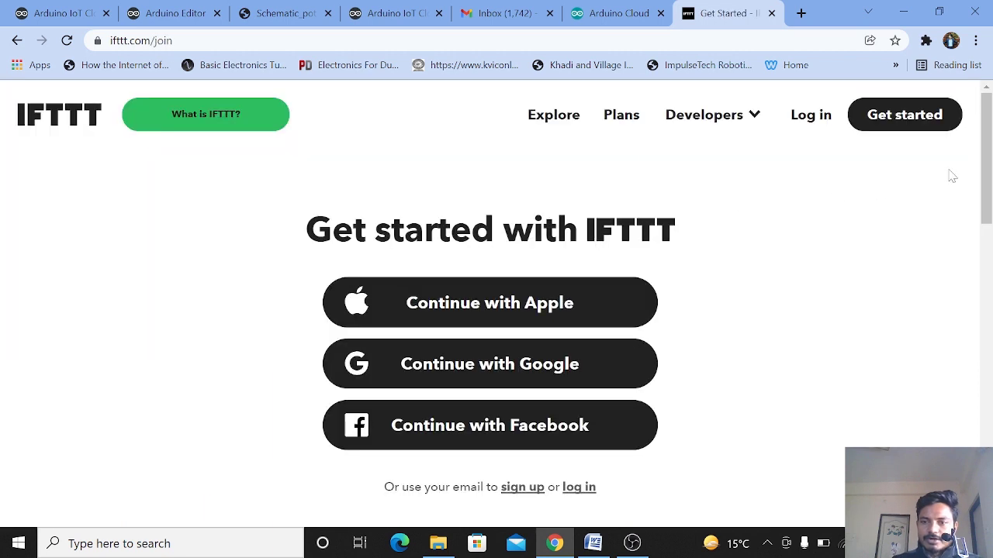
{"action": "left_click", "coordinate": [489, 374]}
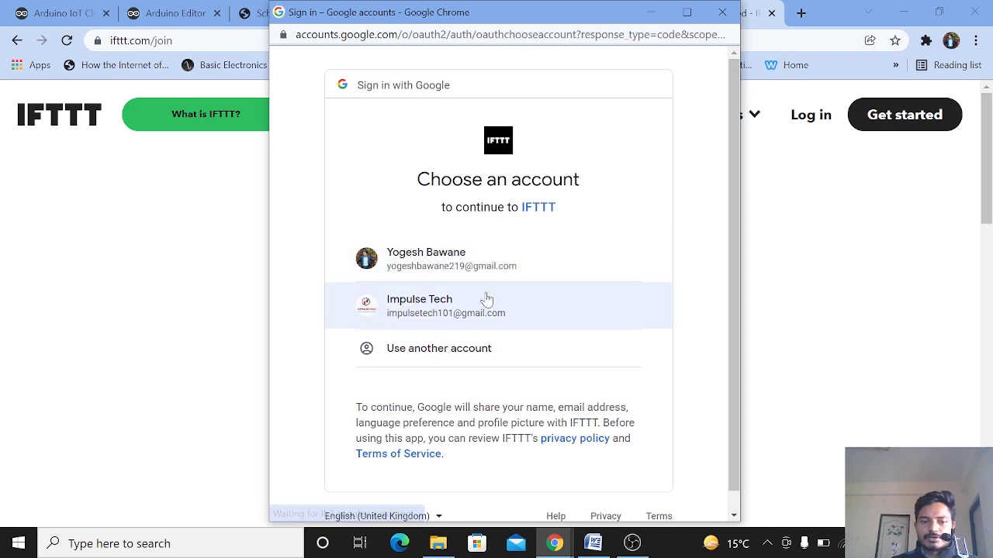
{"action": "left_click", "coordinate": [521, 308]}
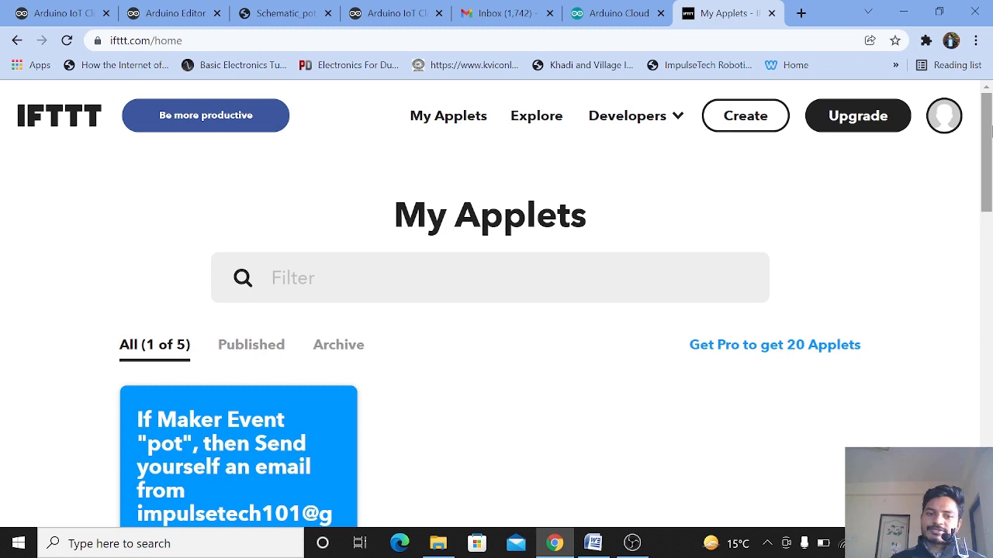
Step: Start creating a new applet and add its If This trigger
{"action": "scroll", "coordinate": [989, 132], "scroll_direction": "down", "scroll_amount": 3}
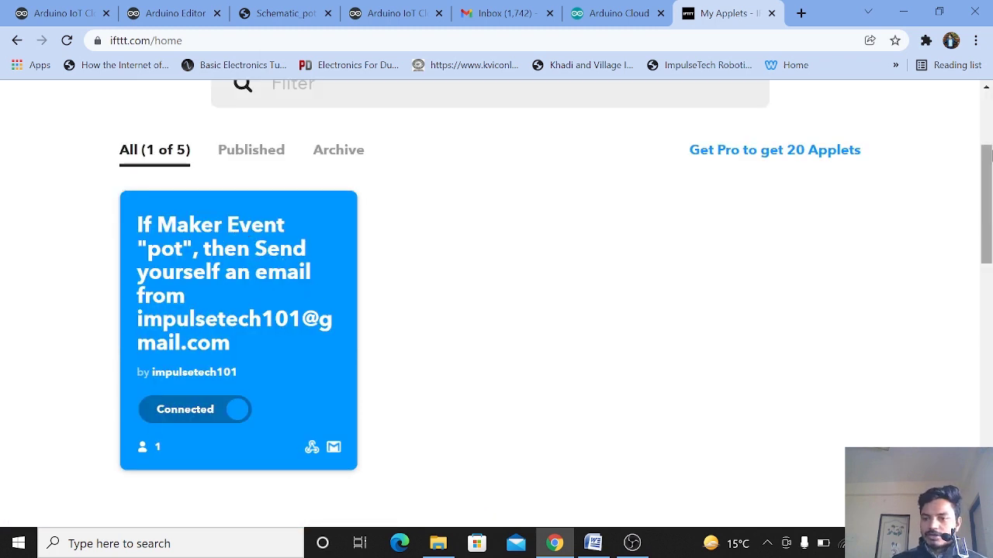
{"action": "scroll", "coordinate": [989, 140], "scroll_direction": "up", "scroll_amount": 3}
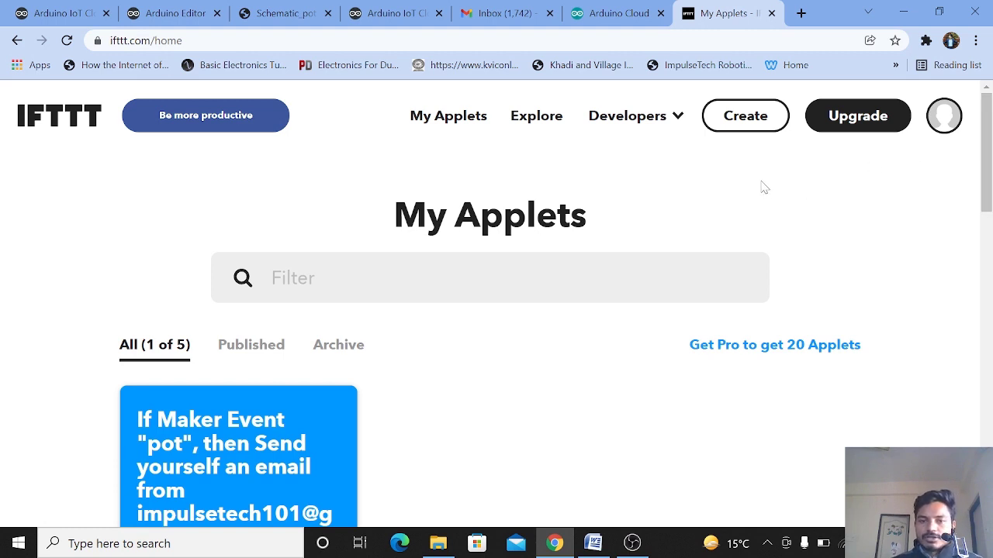
{"action": "left_click", "coordinate": [743, 123]}
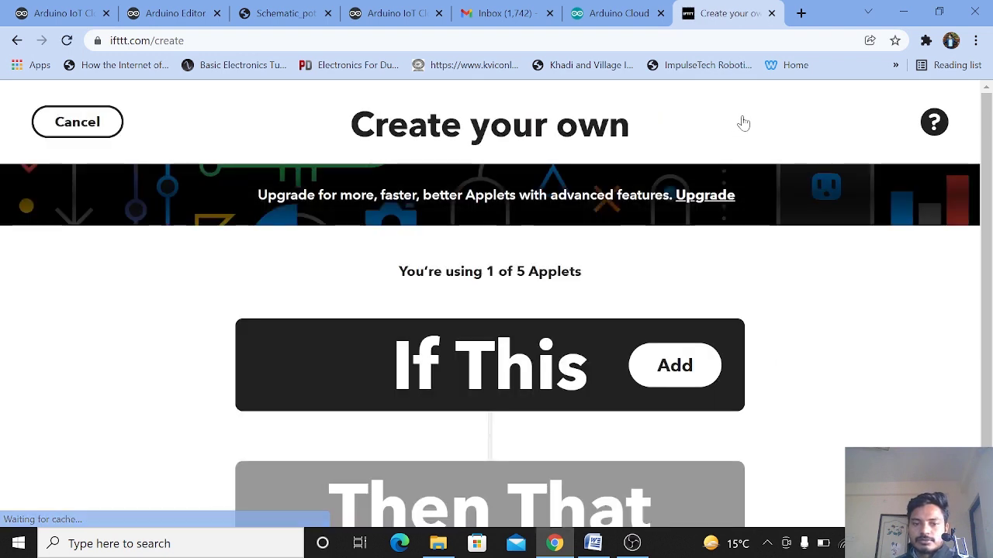
{"action": "scroll", "coordinate": [991, 258], "scroll_direction": "down", "scroll_amount": 1}
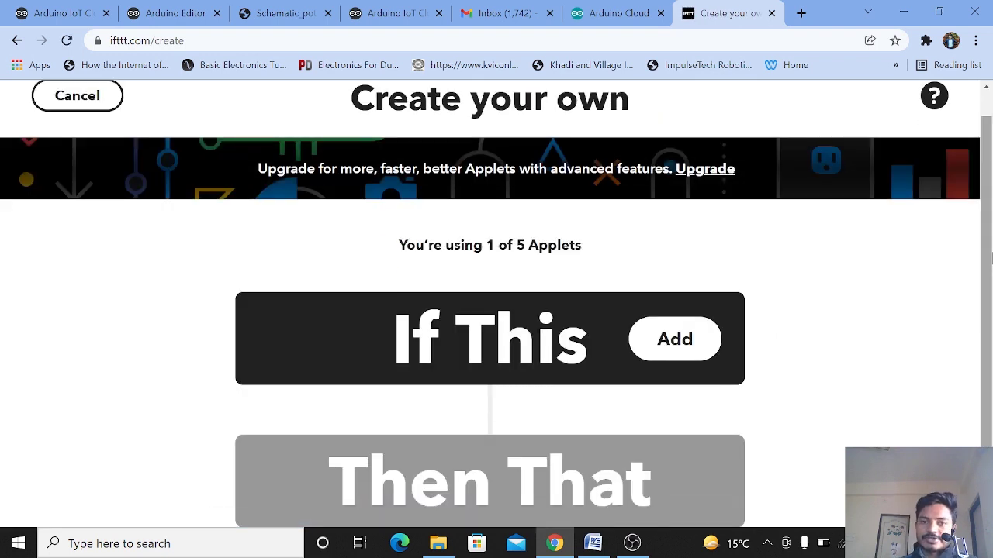
{"action": "left_click", "coordinate": [710, 355]}
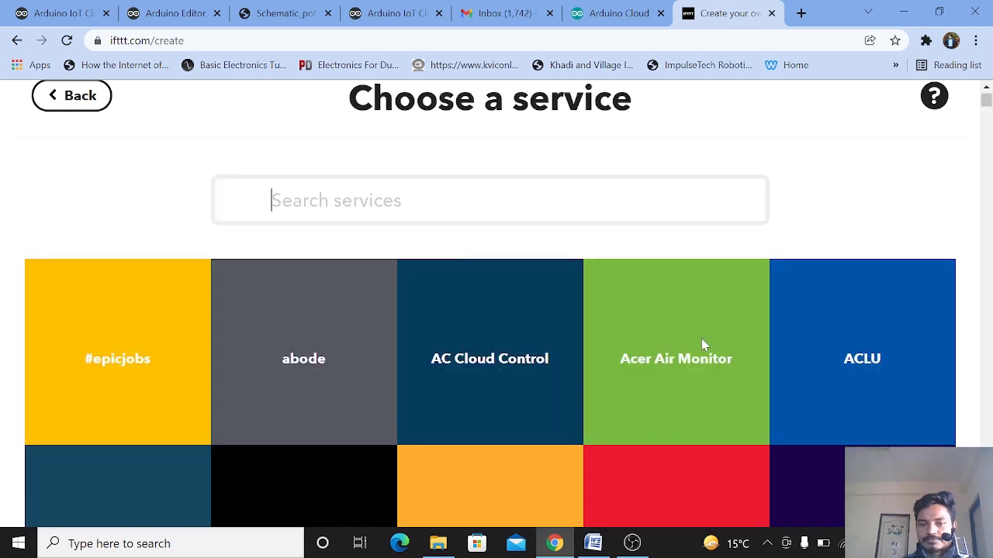
Step: Search the trigger services for Webhooks and select the Webhooks service
{"action": "type", "text": "webj"}
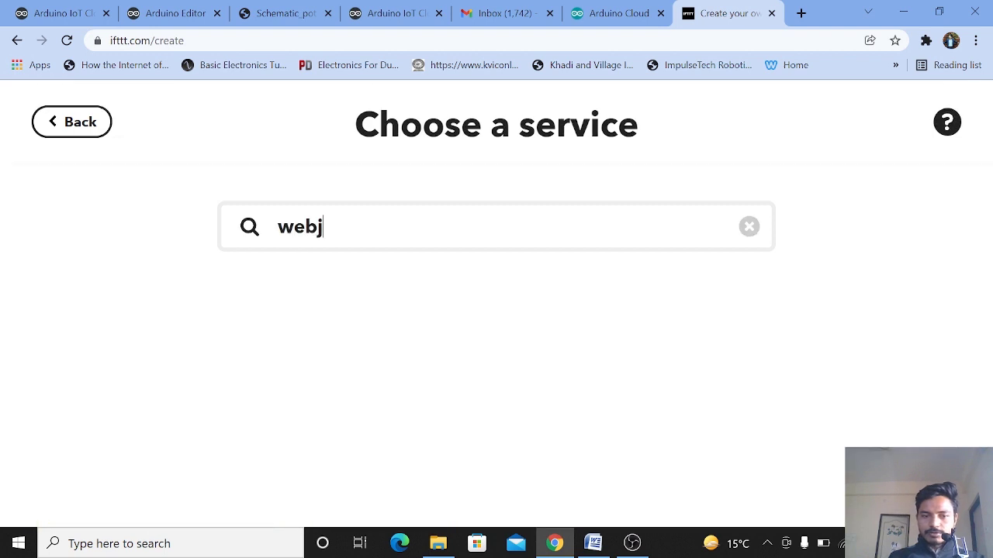
{"action": "key", "text": "BackSpace"}
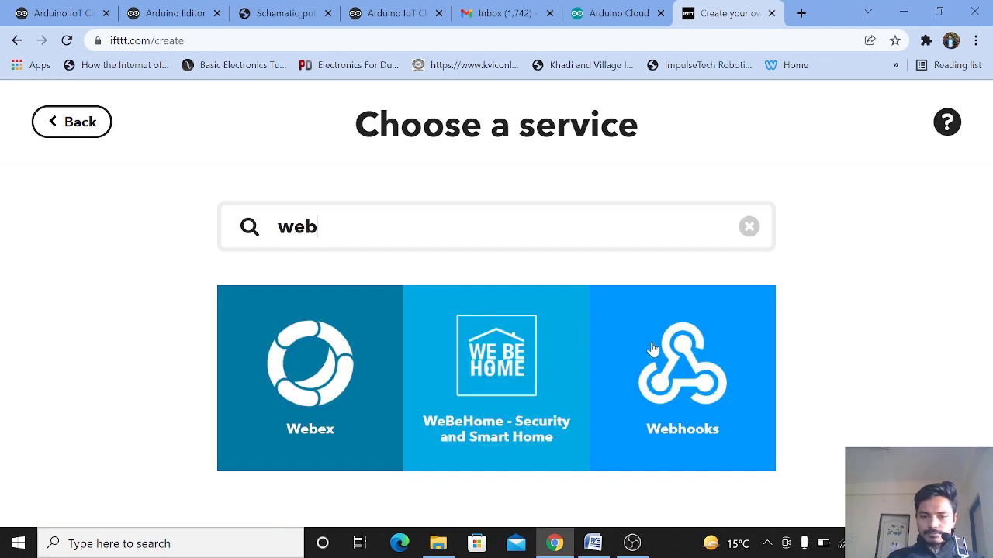
{"action": "type", "text": "h"}
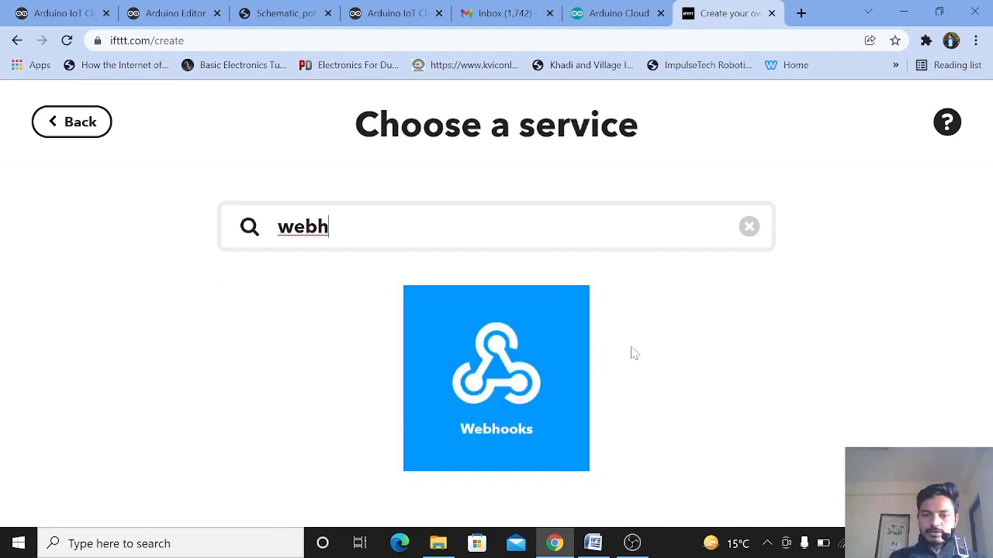
{"action": "left_click", "coordinate": [549, 367]}
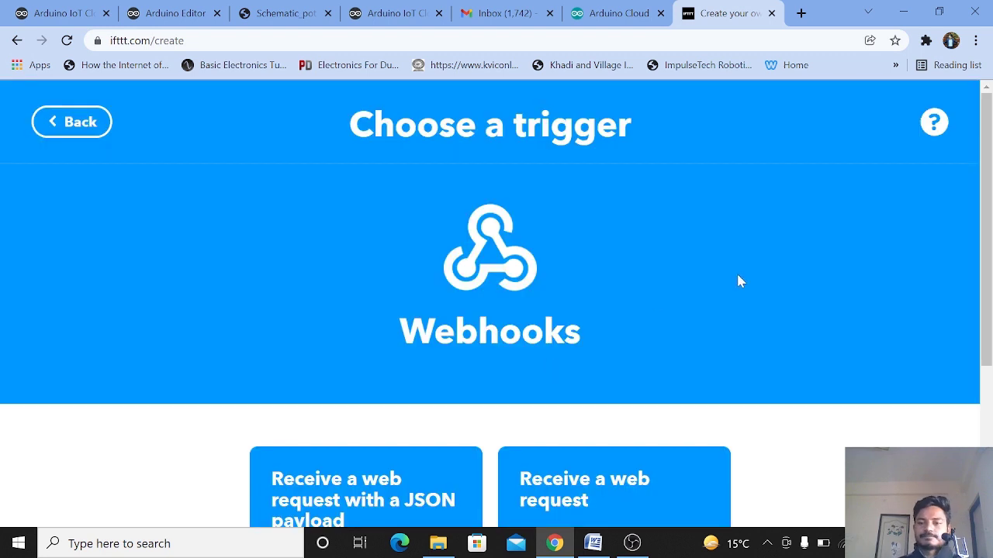
Step: Choose the Receive a web request trigger for Webhooks
{"action": "left_click_drag", "start_coordinate": [991, 293], "coordinate": [991, 270]}
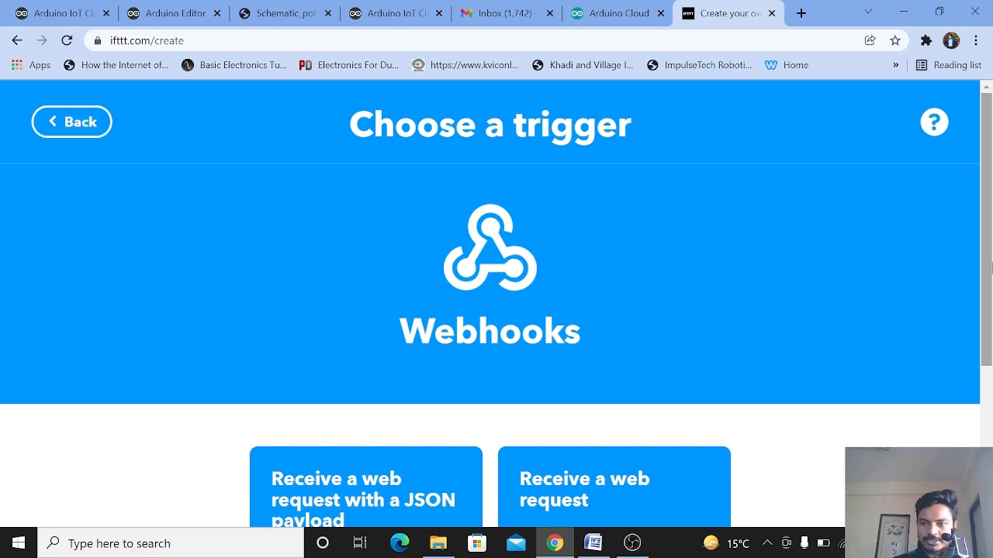
{"action": "left_click_drag", "start_coordinate": [988, 268], "coordinate": [988, 367]}
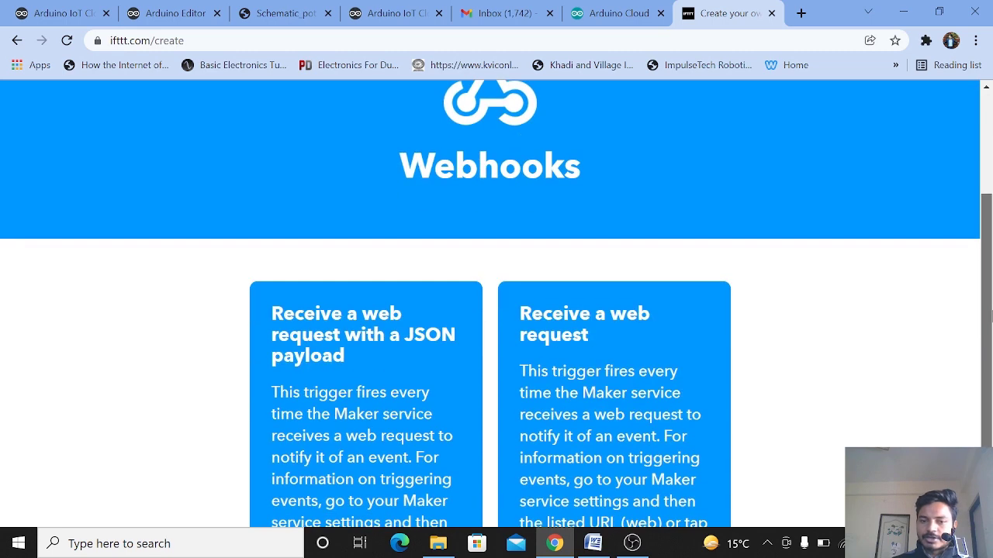
{"action": "left_click", "coordinate": [564, 409]}
{"action": "left_click_drag", "start_coordinate": [988, 154], "coordinate": [989, 230]}
{"action": "left_click", "coordinate": [493, 357]}
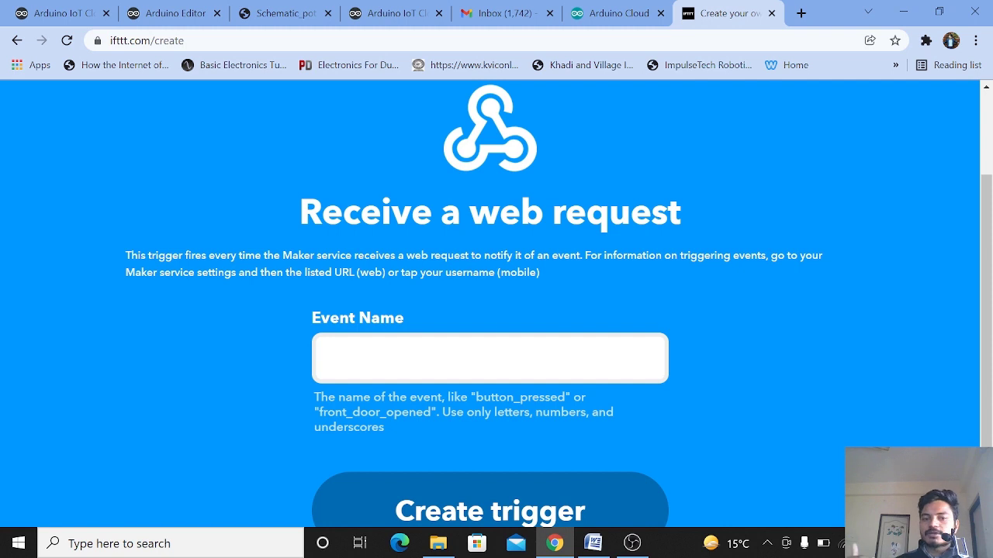
Step: Set the trigger's Event Name to potvalue and create the trigger
{"action": "type", "text": "ligh"}
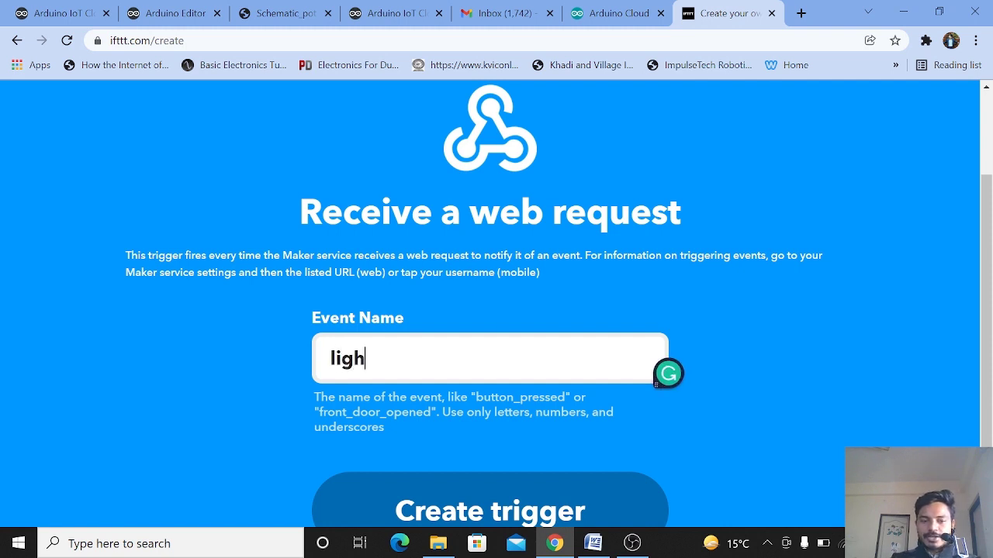
{"action": "type", "text": "t_sensor"}
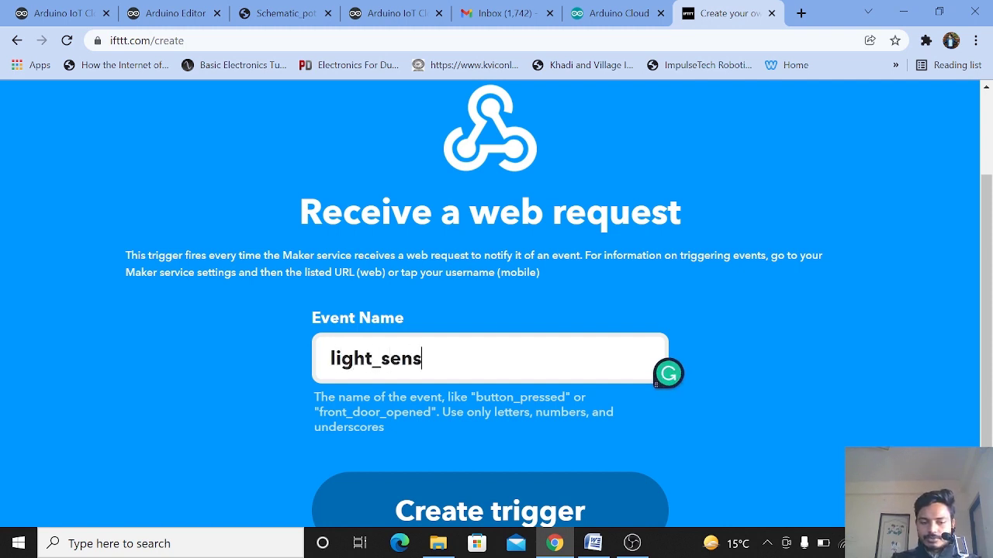
{"action": "key", "text": "BackSpace"}
{"action": "key", "text": "BackSpace"}
{"action": "key", "text": "BackSpace"}
{"action": "key", "text": "BackSpace"}
{"action": "key", "text": "BackSpace"}
{"action": "key", "text": "BackSpace"}
{"action": "key", "text": "BackSpace"}
{"action": "key", "text": "BackSpace"}
{"action": "key", "text": "BackSpace"}
{"action": "key", "text": "BackSpace"}
{"action": "key", "text": "BackSpace"}
{"action": "key", "text": "BackSpace"}
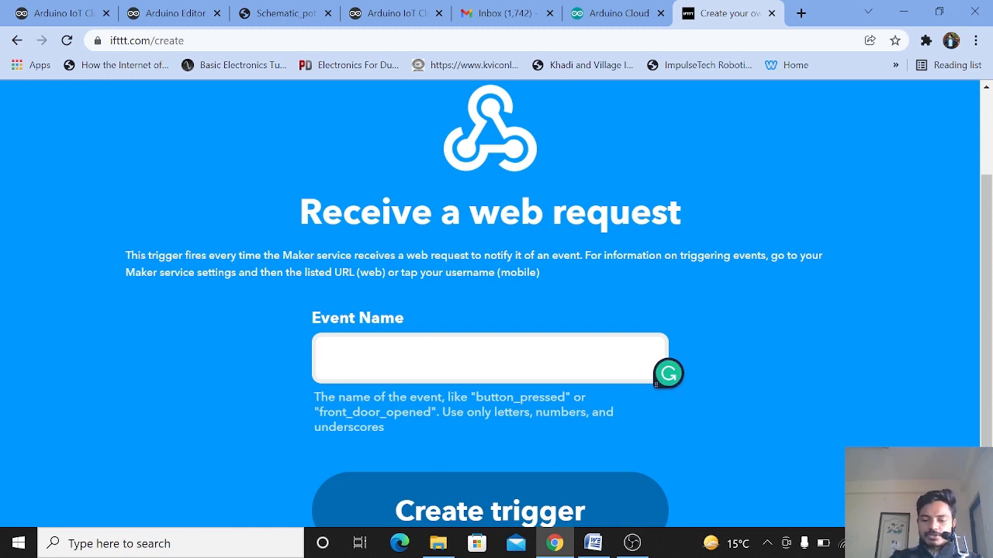
{"action": "type", "text": "poten"}
{"action": "key", "text": "BackSpace"}
{"action": "key", "text": "BackSpace"}
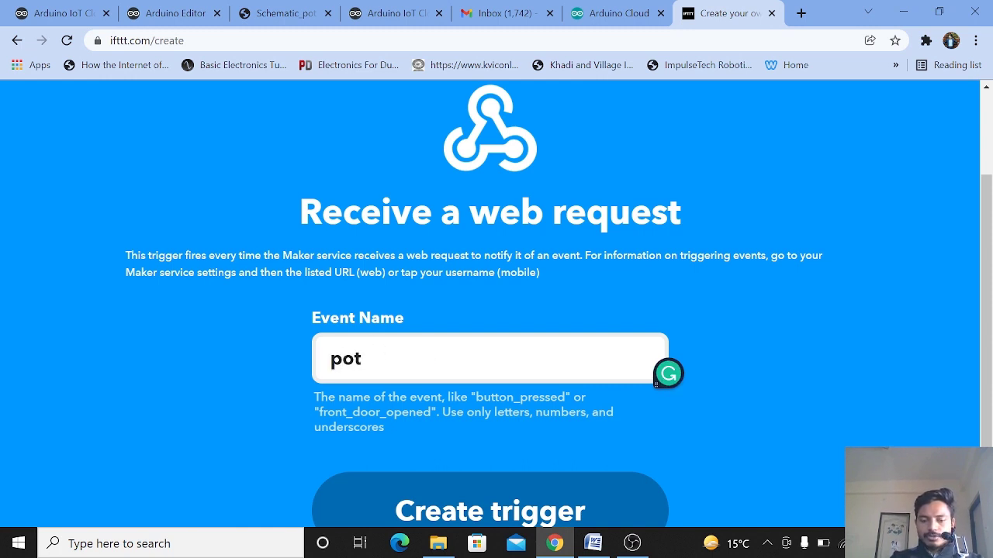
{"action": "type", "text": "v"}
{"action": "key", "text": "BackSpace"}
{"action": "type", "text": "value"}
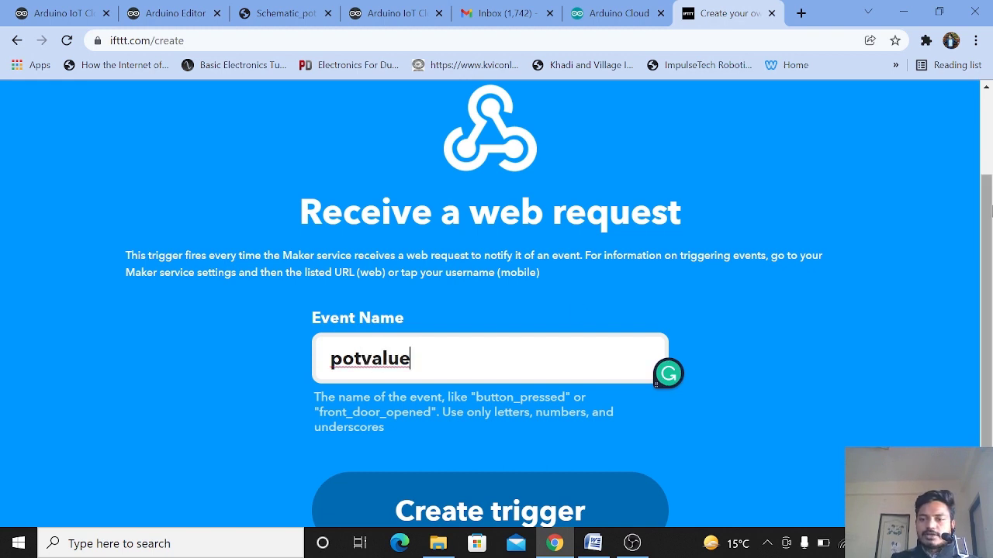
{"action": "scroll", "coordinate": [989, 209], "scroll_direction": "down", "scroll_amount": 1}
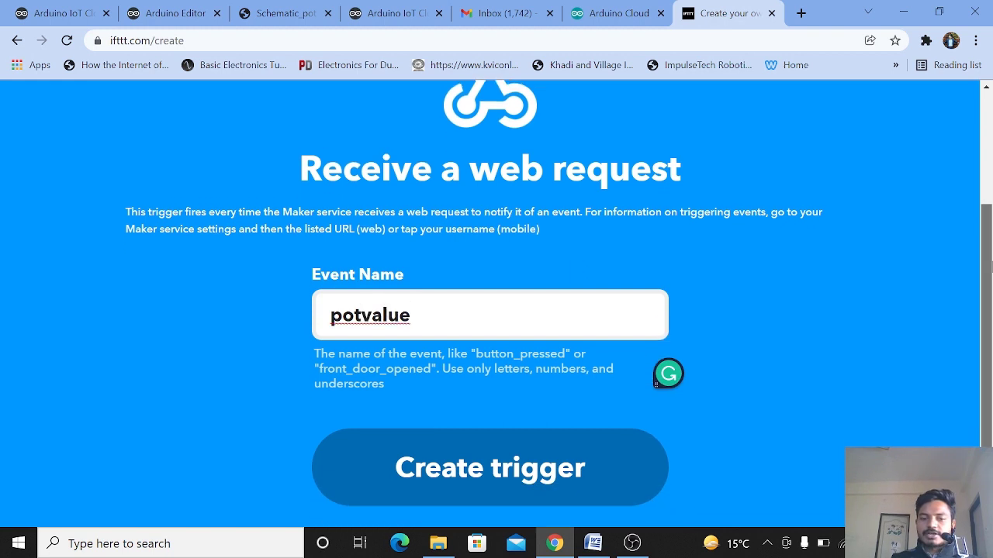
{"action": "left_click", "coordinate": [446, 479]}
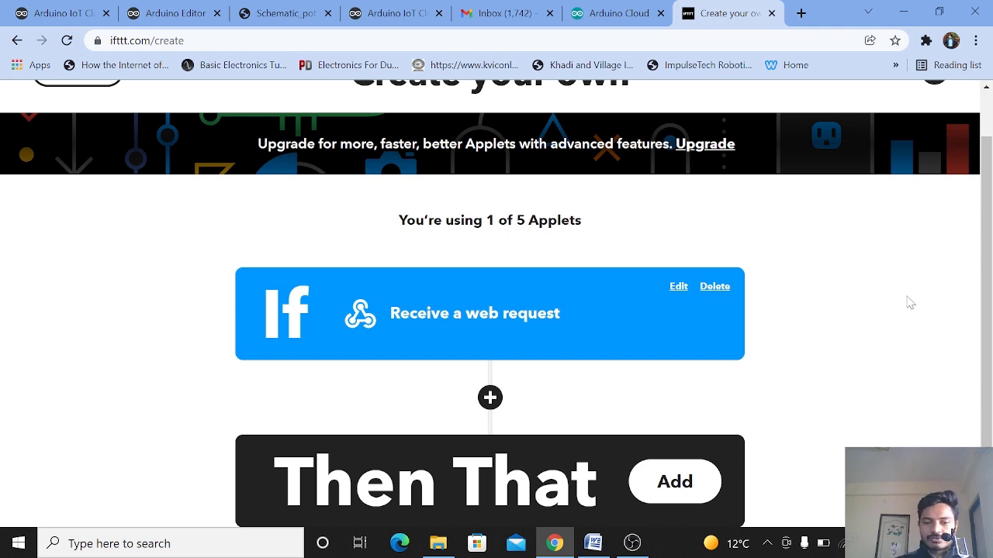
Step: Add the Then That action to the applet
{"action": "left_click", "coordinate": [696, 475]}
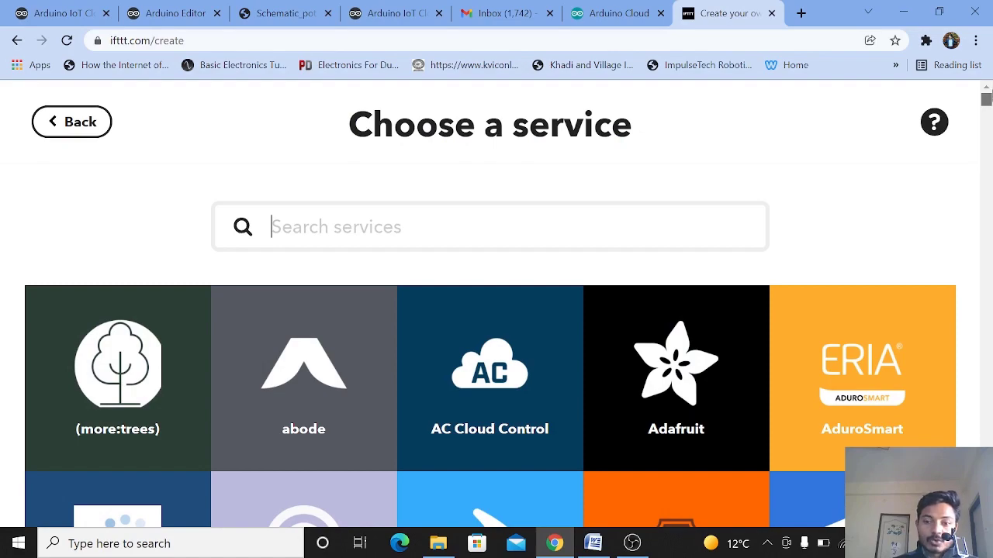
{"action": "mouse_move", "coordinate": [986, 99]}
{"action": "left_mouse_down"}
{"action": "mouse_move", "coordinate": [987, 177]}
{"action": "mouse_move", "coordinate": [987, 94]}
{"action": "left_mouse_up"}
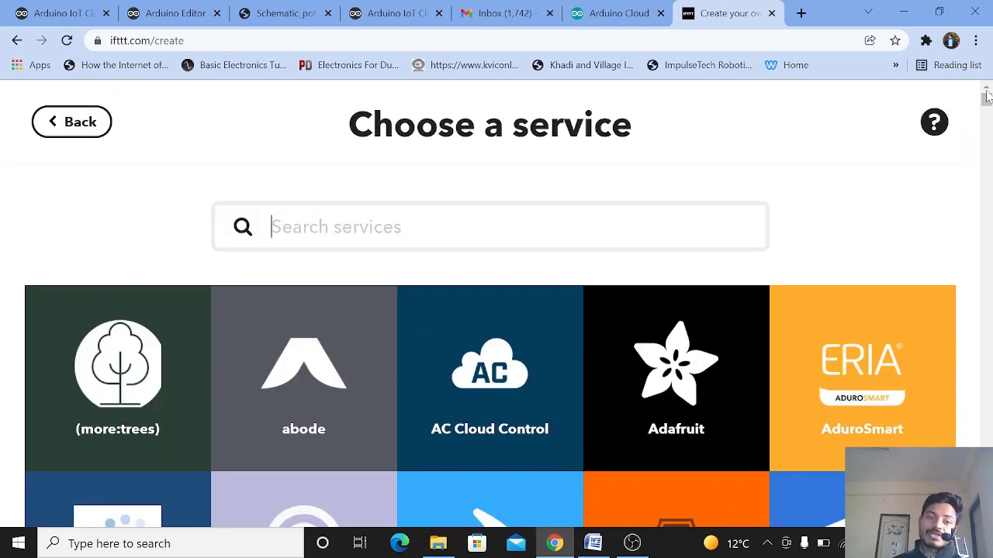
{"action": "type", "text": "spre"}
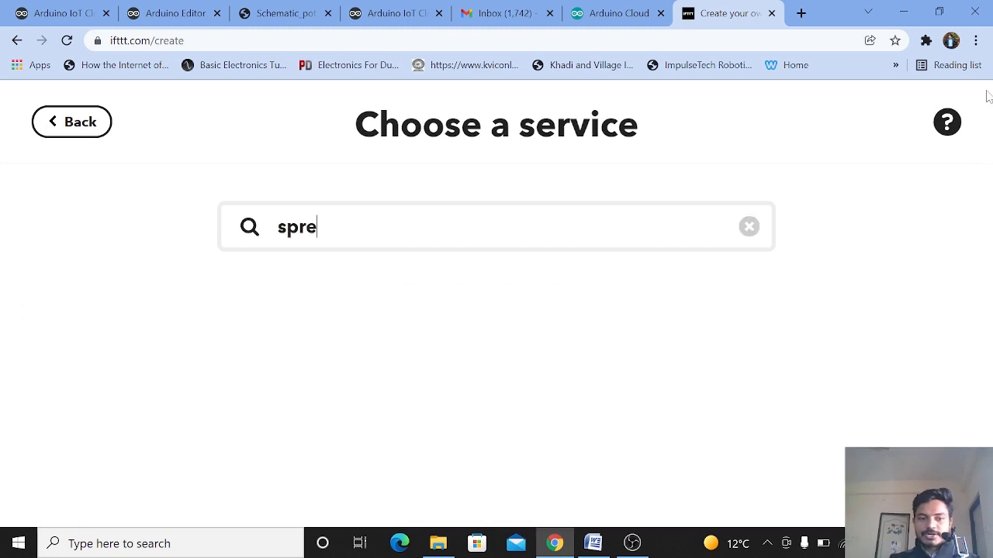
{"action": "key", "text": "BackSpace"}
{"action": "key", "text": "BackSpace"}
{"action": "key", "text": "BackSpace"}
{"action": "key", "text": "BackSpace"}
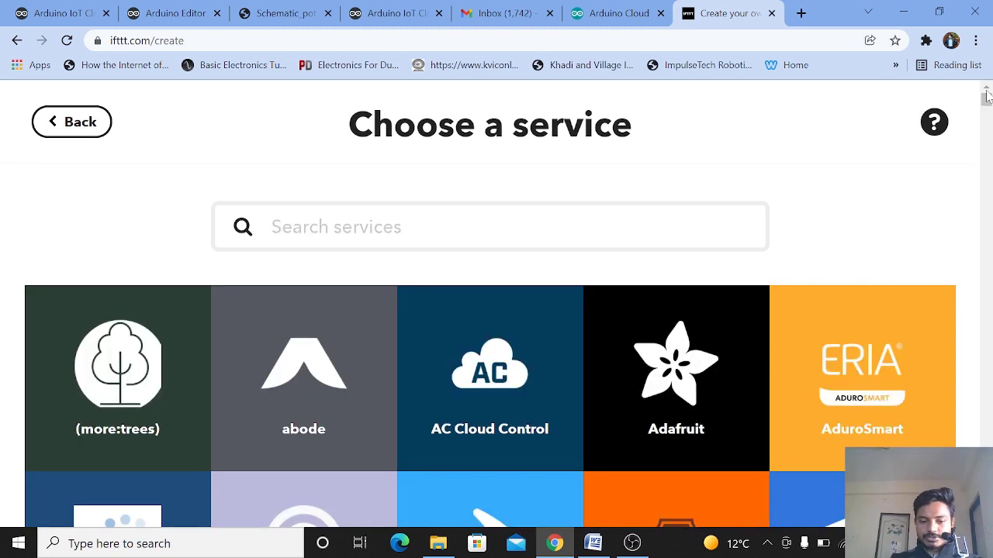
{"action": "type", "text": "h"}
{"action": "key", "text": "BackSpace"}
{"action": "type", "text": "gool"}
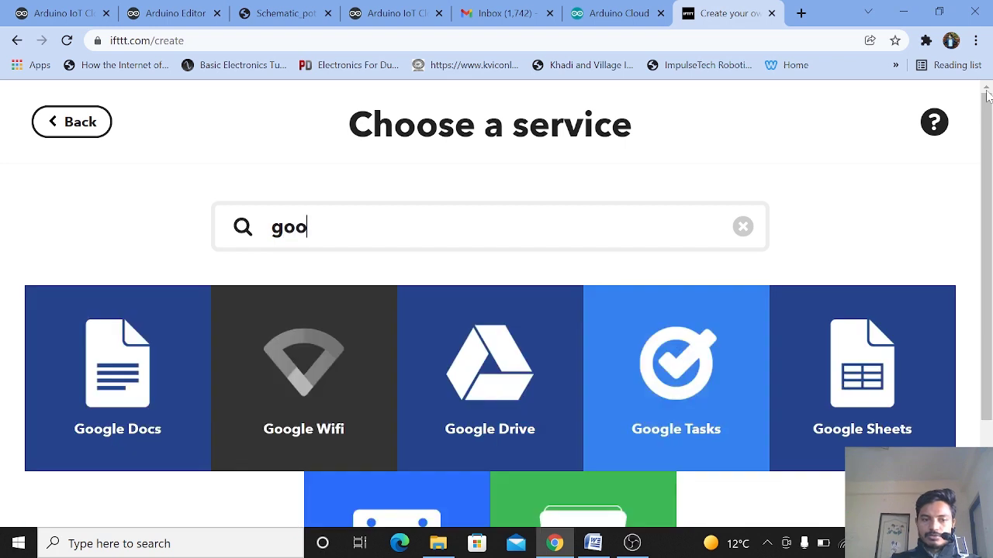
{"action": "key", "text": "BackSpace"}
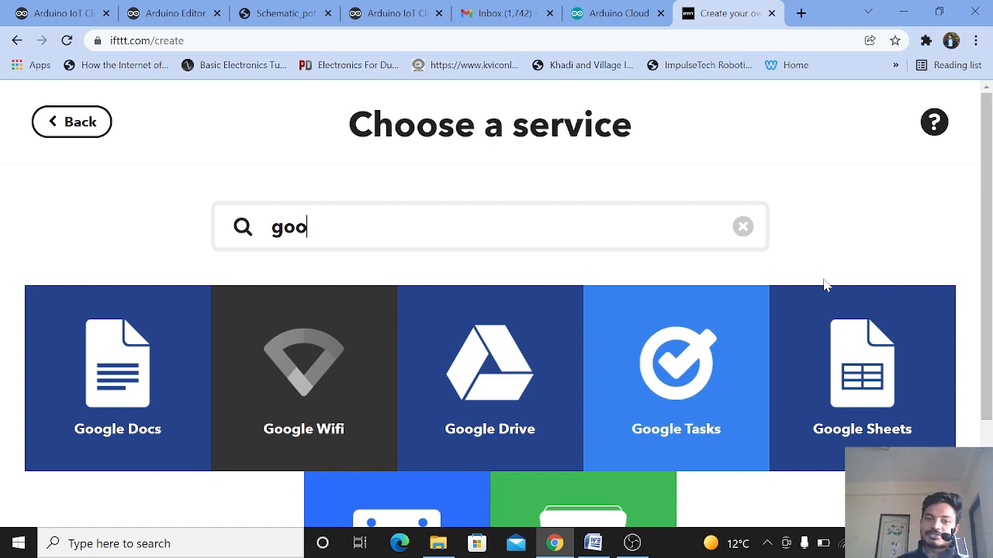
{"action": "key", "text": "BackSpace"}
{"action": "key", "text": "BackSpace"}
{"action": "key", "text": "BackSpace"}
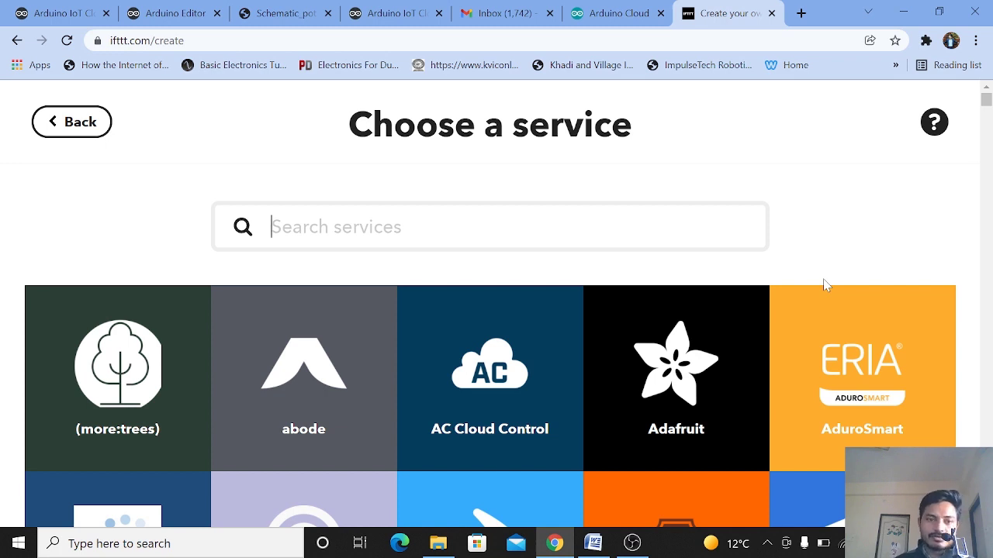
Step: Search the action services for Gmail and select the Gmail service
{"action": "type", "text": "gmai"}
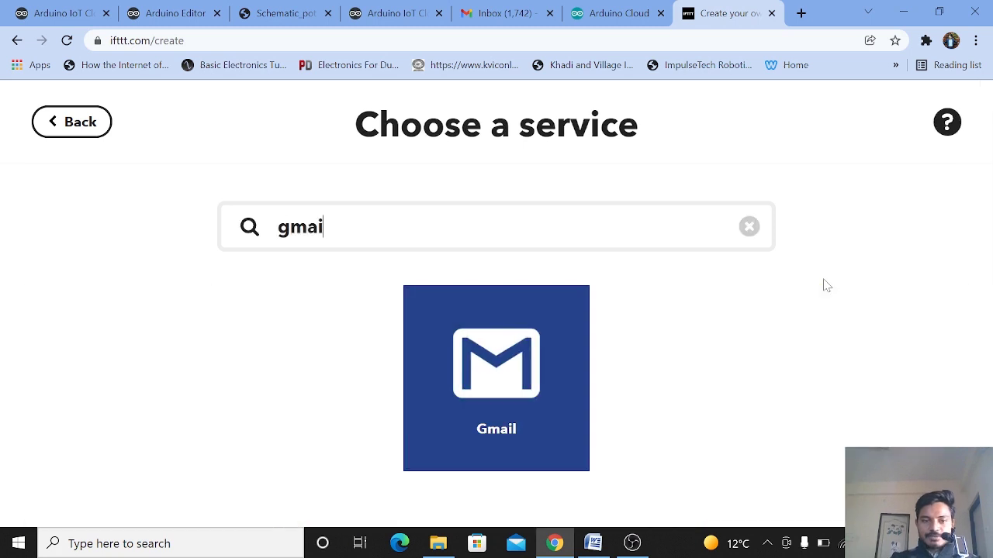
{"action": "left_click", "coordinate": [543, 353]}
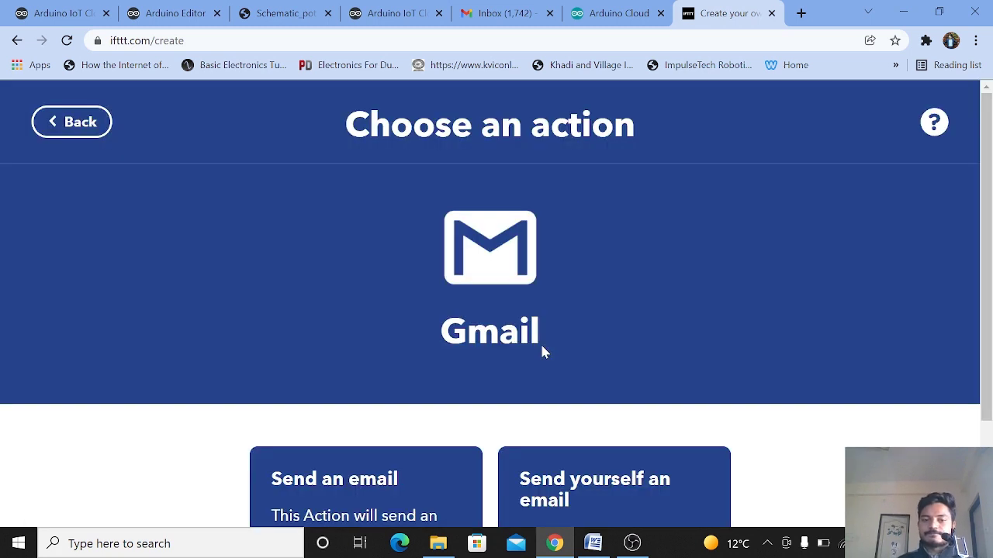
Step: Choose the Gmail action Send yourself an email and create it with the default subject and body
{"action": "scroll", "coordinate": [543, 353], "scroll_direction": "down", "scroll_amount": 2}
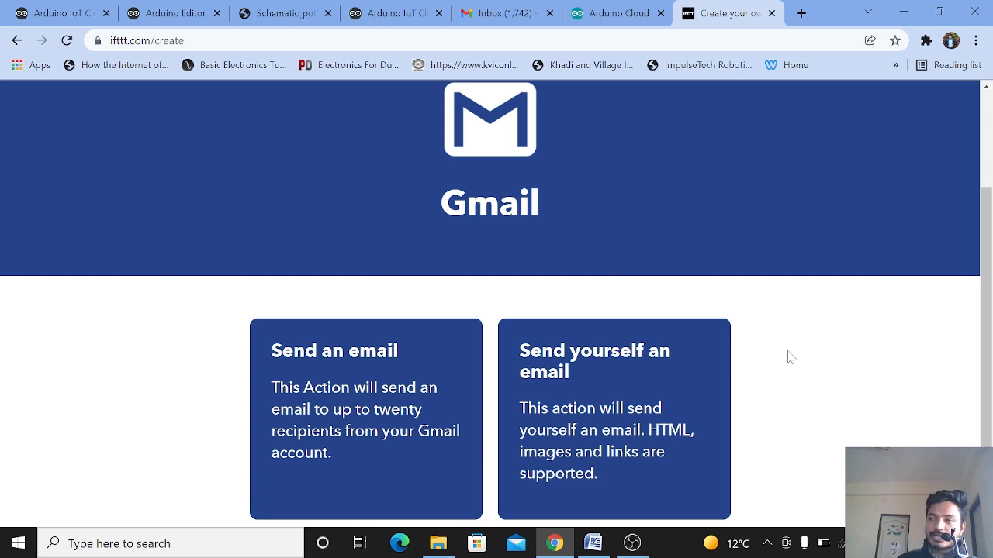
{"action": "left_click", "coordinate": [657, 371]}
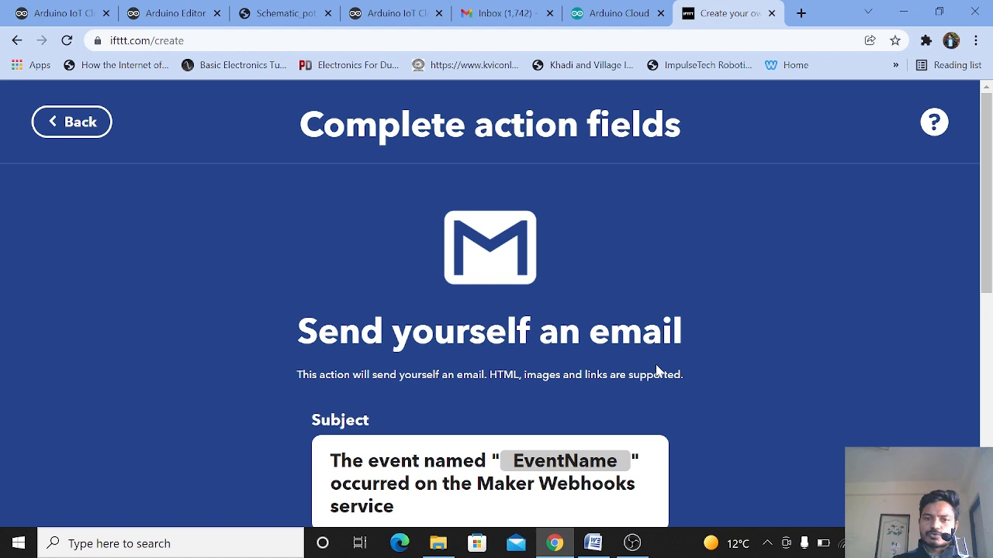
{"action": "scroll", "coordinate": [656, 371], "scroll_direction": "down", "scroll_amount": 6}
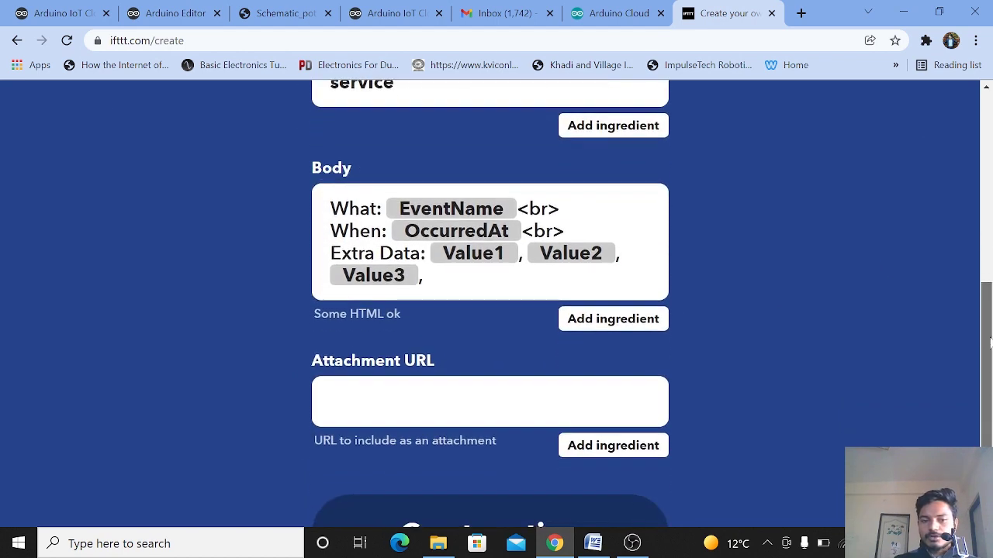
{"action": "scroll", "coordinate": [496, 310], "scroll_direction": "up", "scroll_amount": 4}
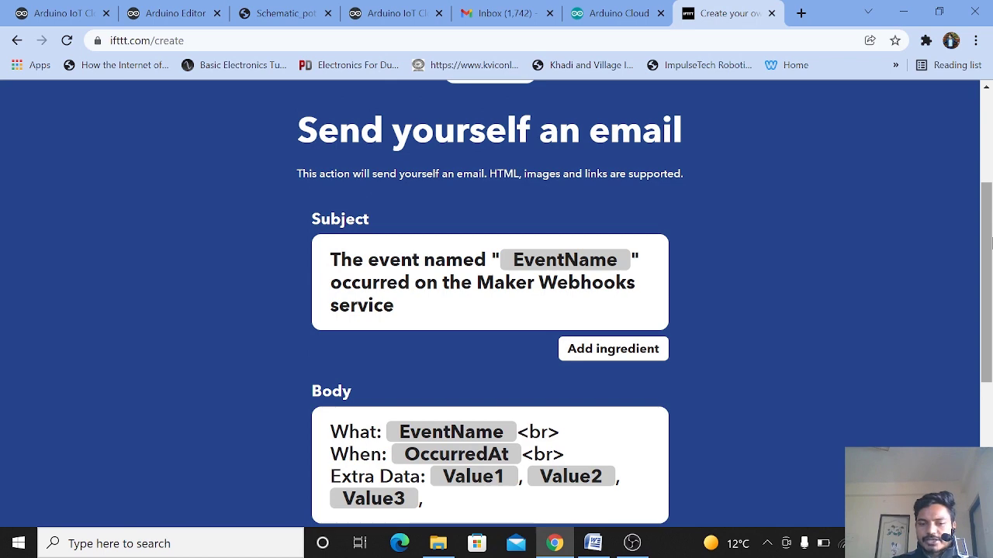
{"action": "scroll", "coordinate": [990, 242], "scroll_direction": "down", "scroll_amount": 4}
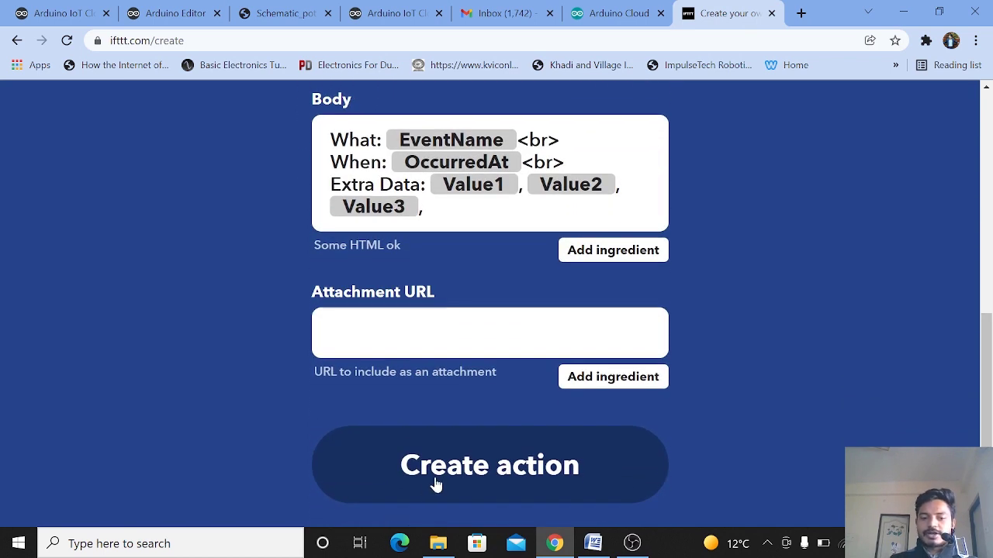
{"action": "left_click", "coordinate": [436, 485]}
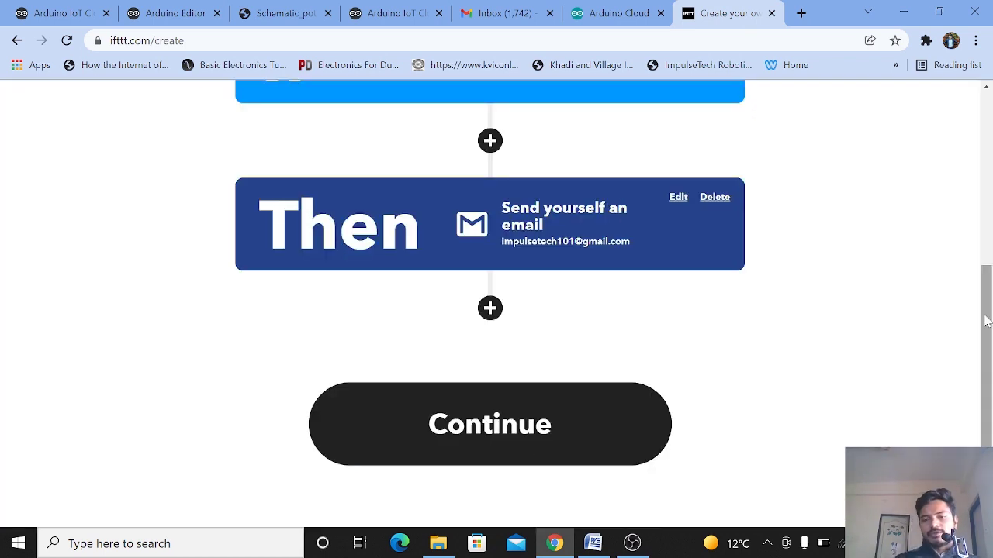
{"action": "left_click_drag", "start_coordinate": [986, 321], "coordinate": [988, 192]}
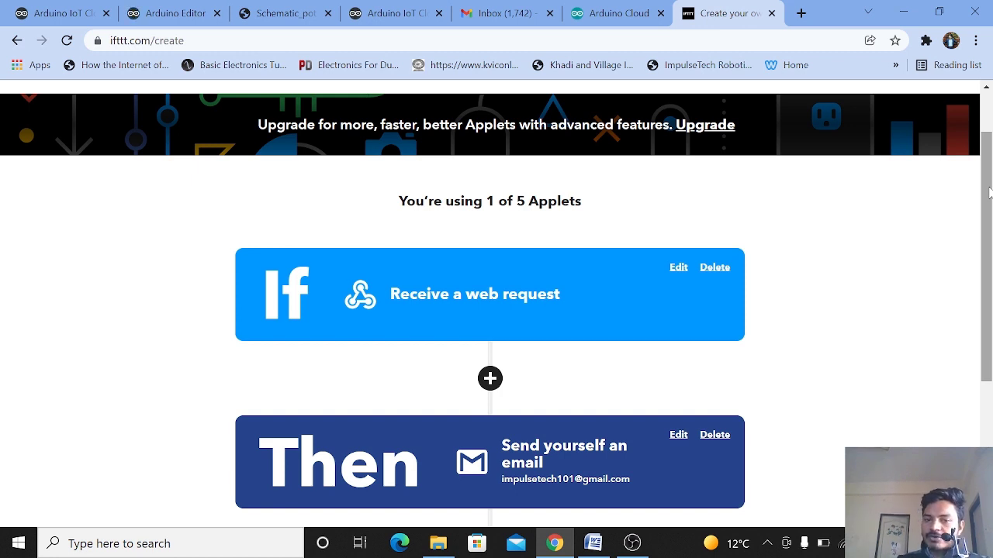
{"action": "left_click_drag", "start_coordinate": [988, 192], "coordinate": [986, 271]}
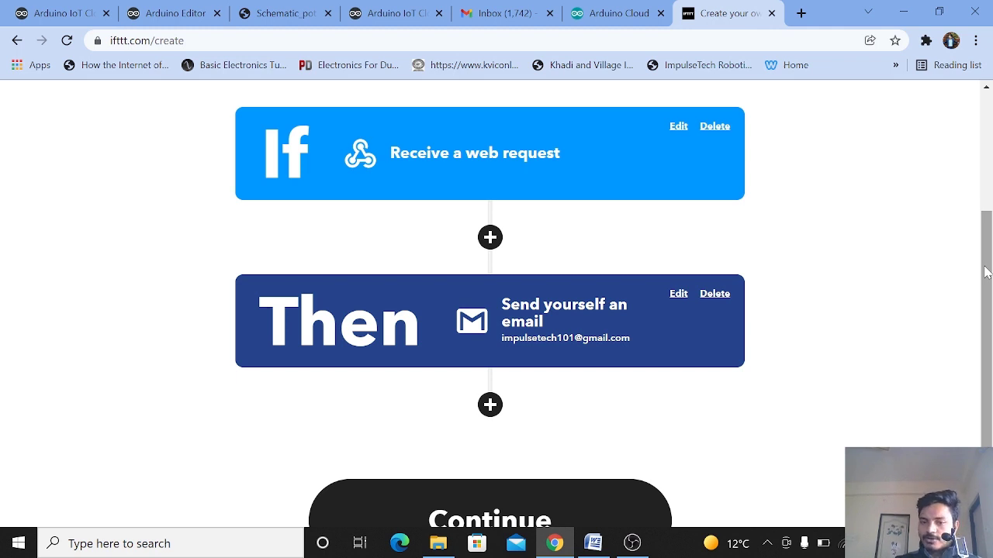
{"action": "left_click_drag", "start_coordinate": [986, 271], "coordinate": [989, 186]}
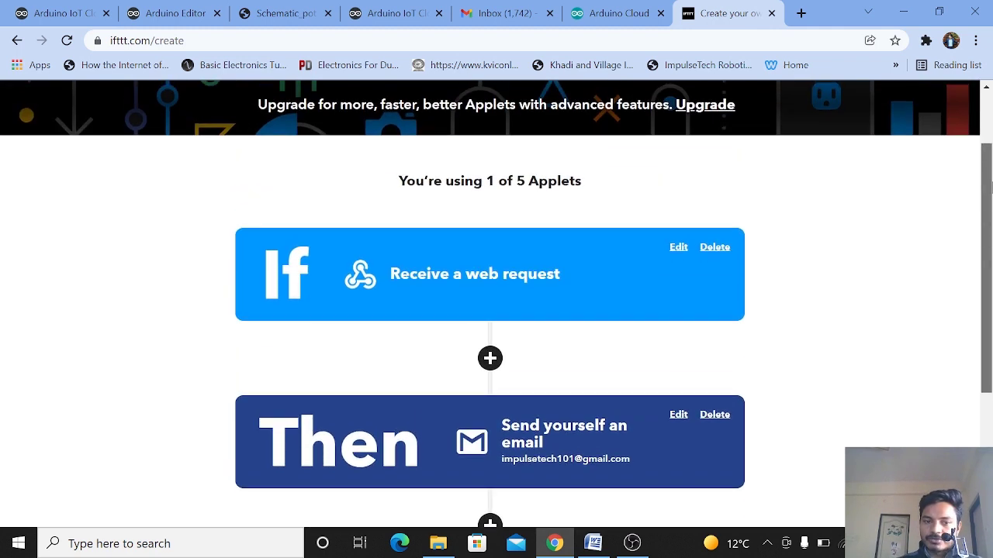
{"action": "scroll", "coordinate": [454, 380], "scroll_direction": "down", "scroll_amount": 2}
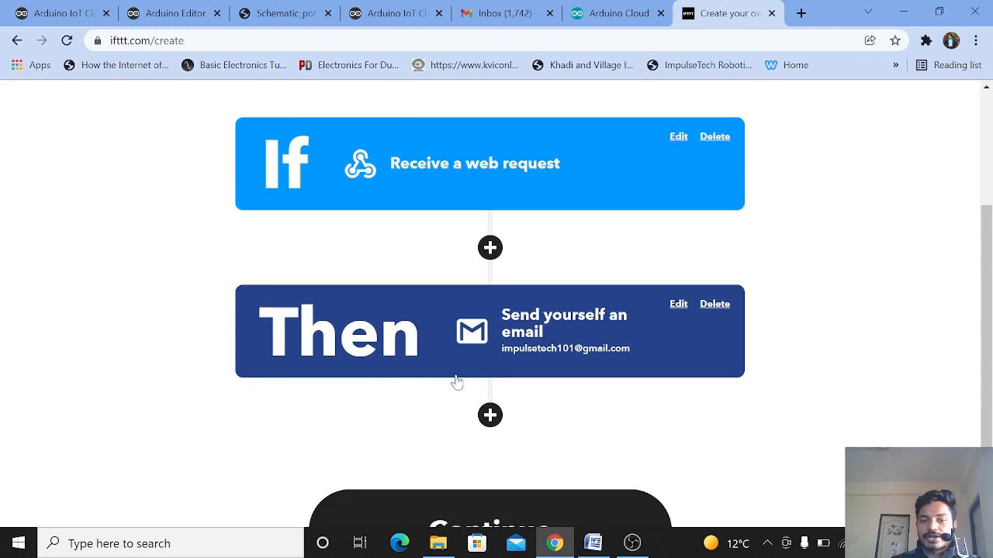
{"action": "left_click", "coordinate": [491, 417]}
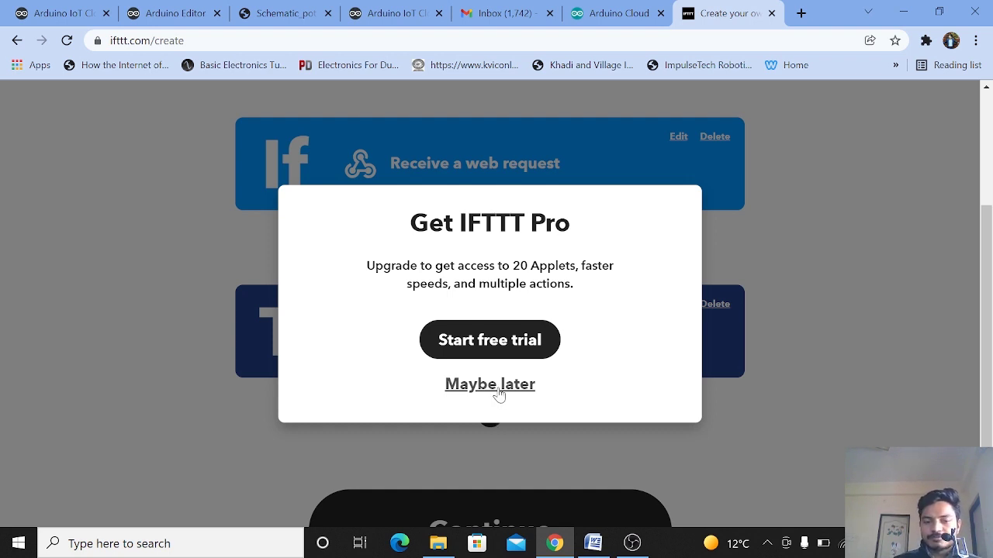
{"action": "left_click", "coordinate": [497, 385]}
Step: Continue to the applet review and finish creating the applet
{"action": "scroll", "coordinate": [504, 388], "scroll_direction": "down", "scroll_amount": 2}
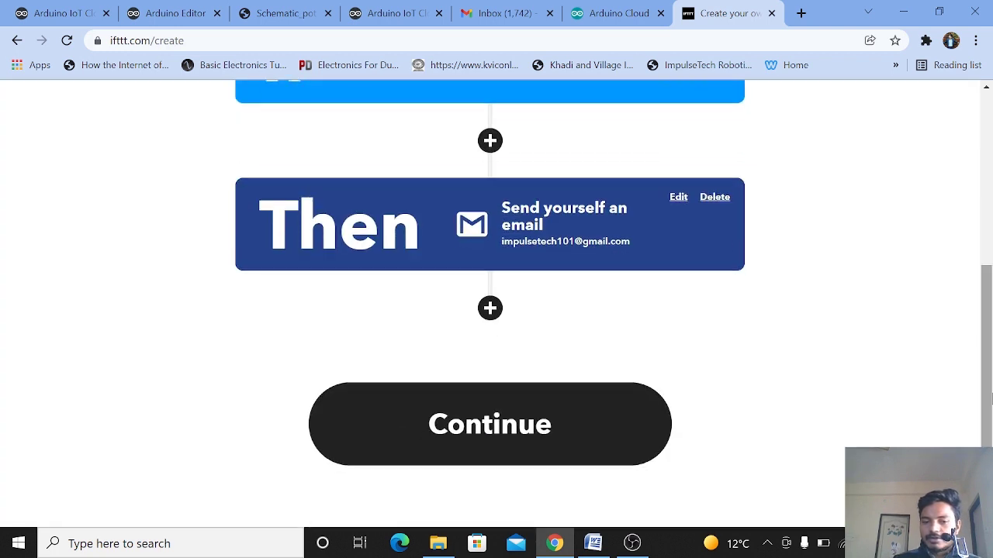
{"action": "left_click", "coordinate": [512, 401]}
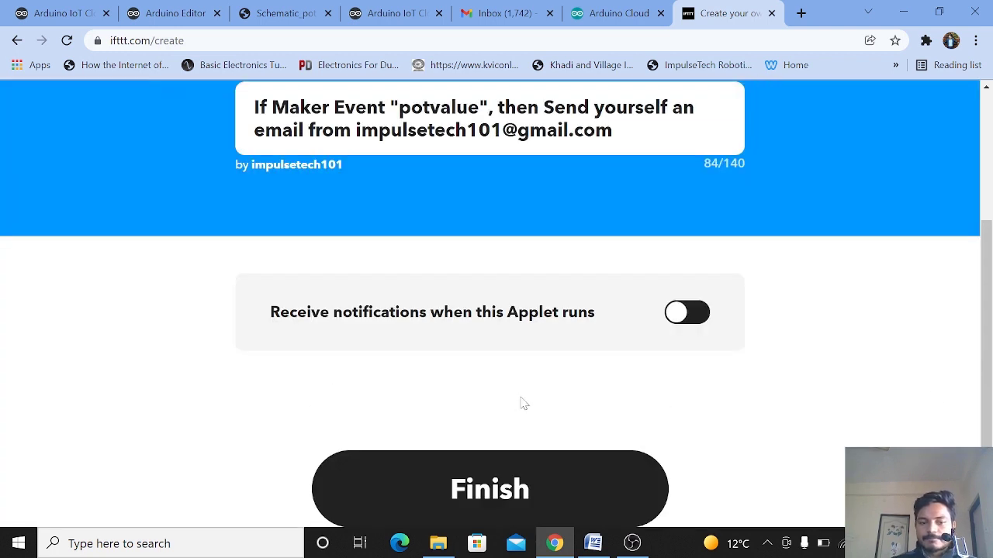
{"action": "left_click", "coordinate": [513, 494]}
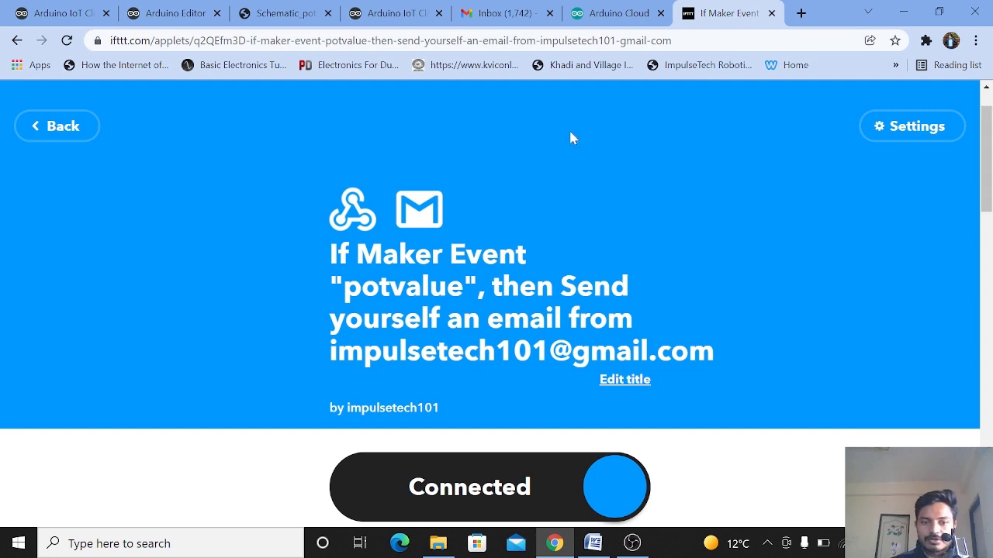
Step: Open the Webhooks service page and its documentation showing the trigger URL
{"action": "left_click", "coordinate": [357, 209]}
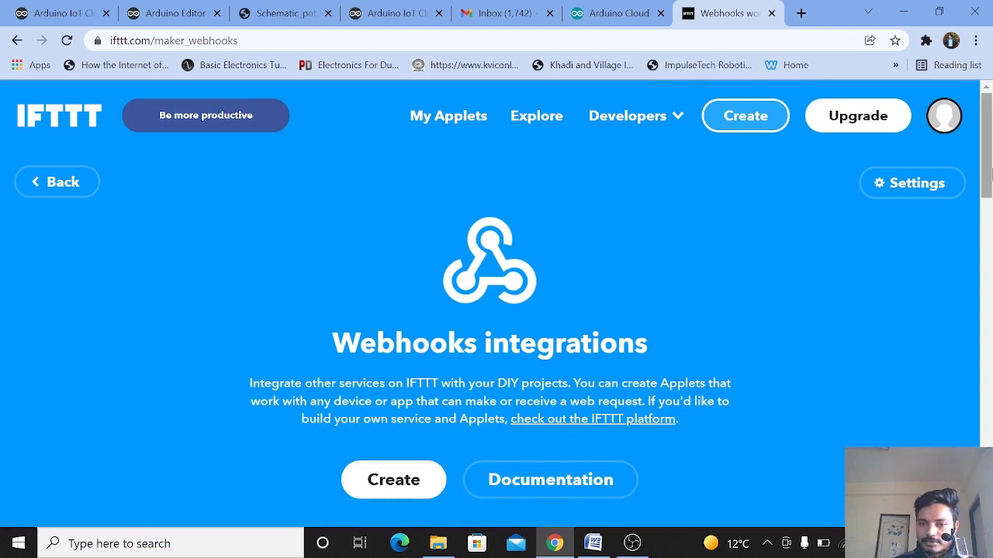
{"action": "left_click_drag", "start_coordinate": [985, 179], "coordinate": [985, 227]}
{"action": "left_click", "coordinate": [599, 281]}
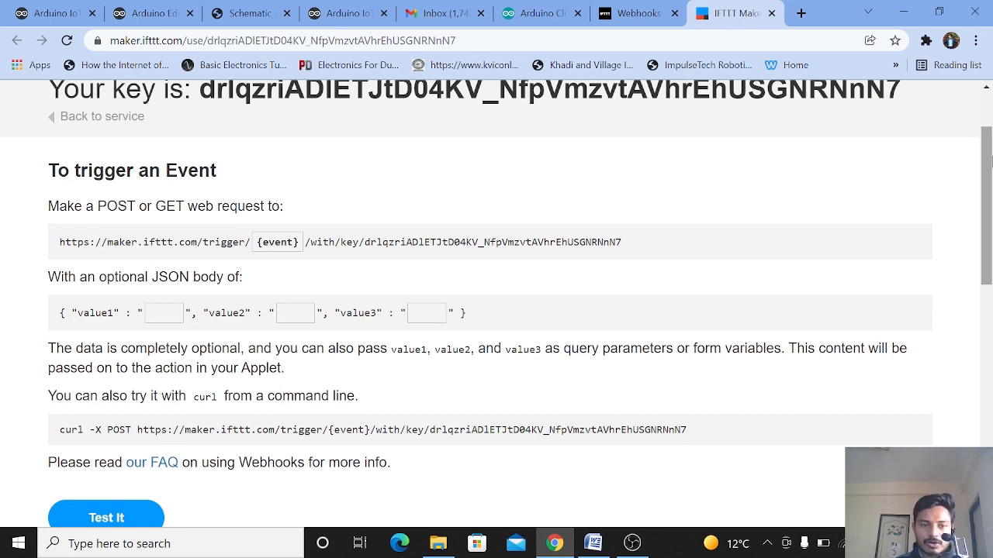
Step: Replace the event placeholder in the trigger URL with potvalue and test the event
{"action": "left_click", "coordinate": [305, 247]}
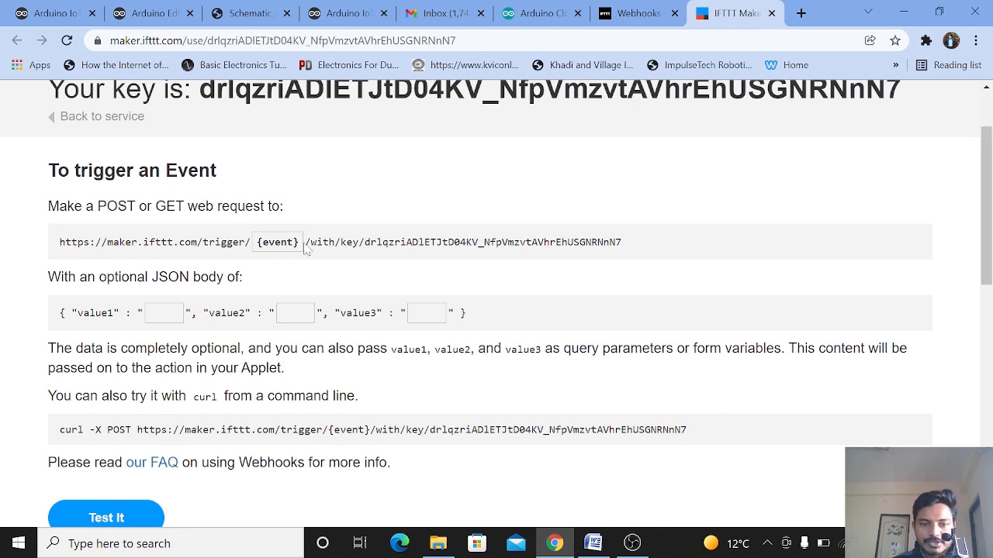
{"action": "key", "text": "ctrl+a"}
{"action": "key", "text": "BackSpace"}
{"action": "scroll", "coordinate": [991, 182], "scroll_direction": "down", "scroll_amount": 1}
{"action": "scroll", "coordinate": [991, 182], "scroll_direction": "up", "scroll_amount": 1}
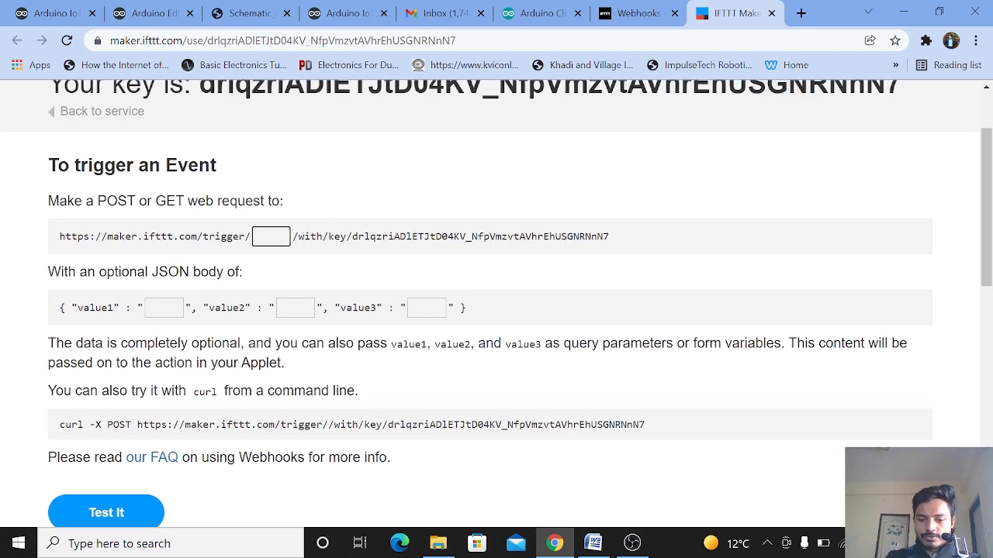
{"action": "type", "text": "potval"}
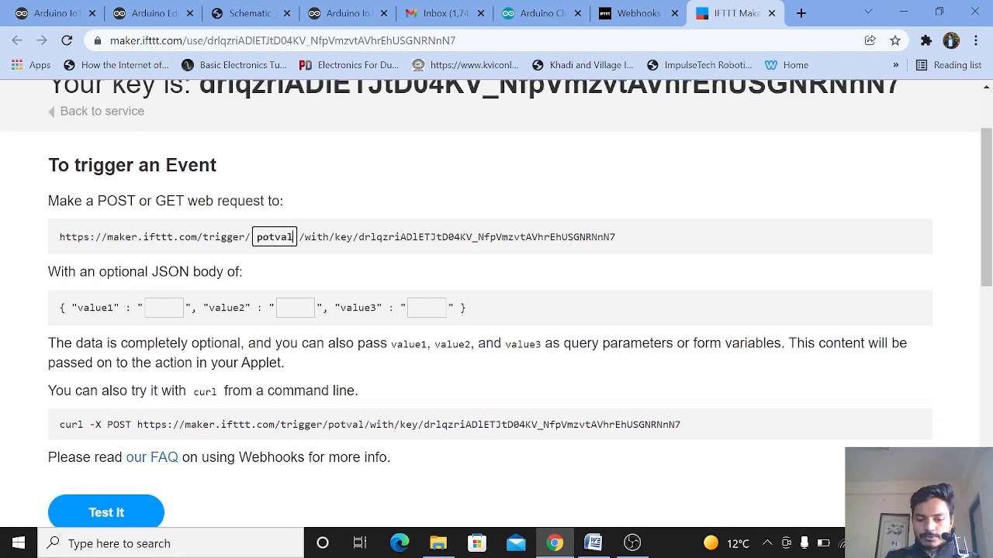
{"action": "type", "text": "ue"}
{"action": "scroll", "coordinate": [112, 287], "scroll_direction": "down", "scroll_amount": 2}
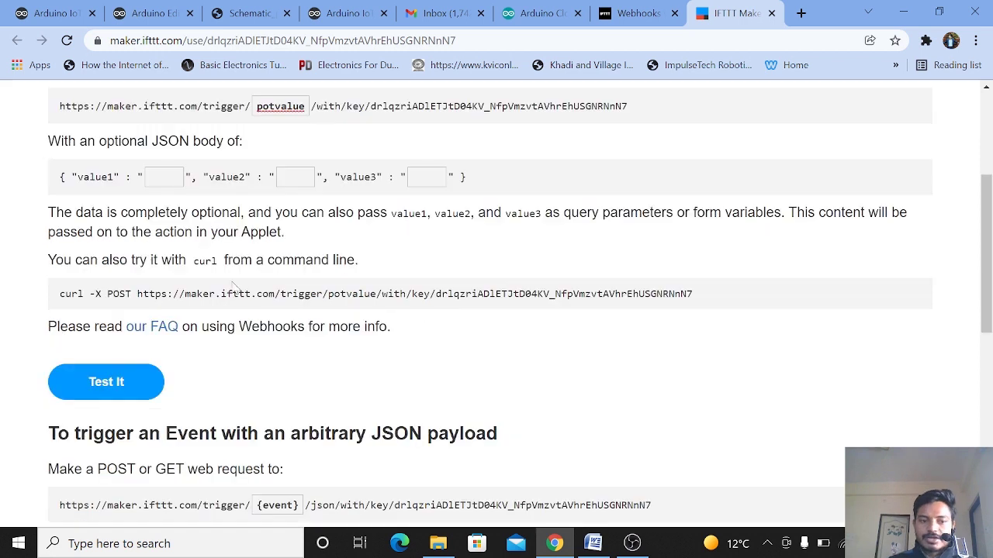
{"action": "left_click", "coordinate": [107, 382]}
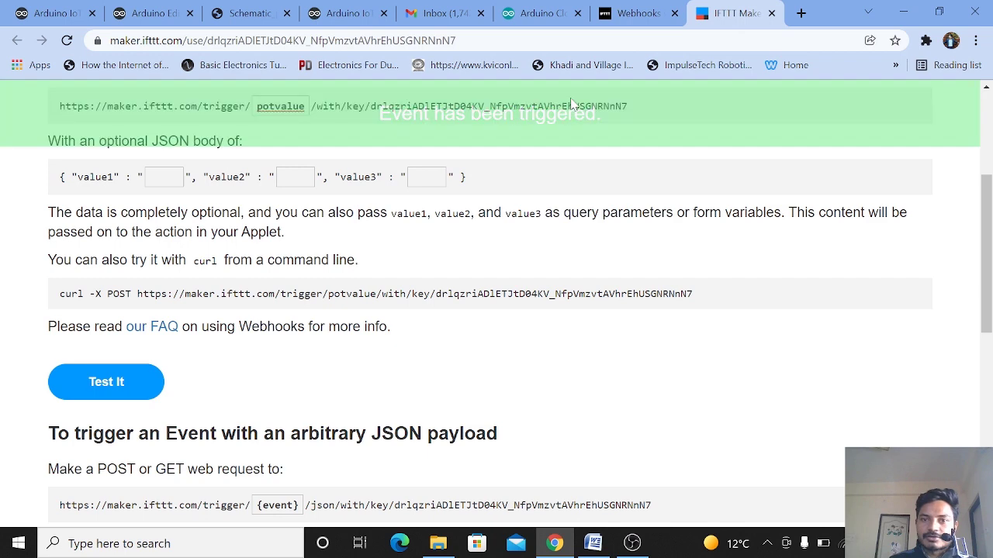
Step: Refresh the Gmail inbox and open the latest potvalue event email
{"action": "left_click", "coordinate": [461, 6]}
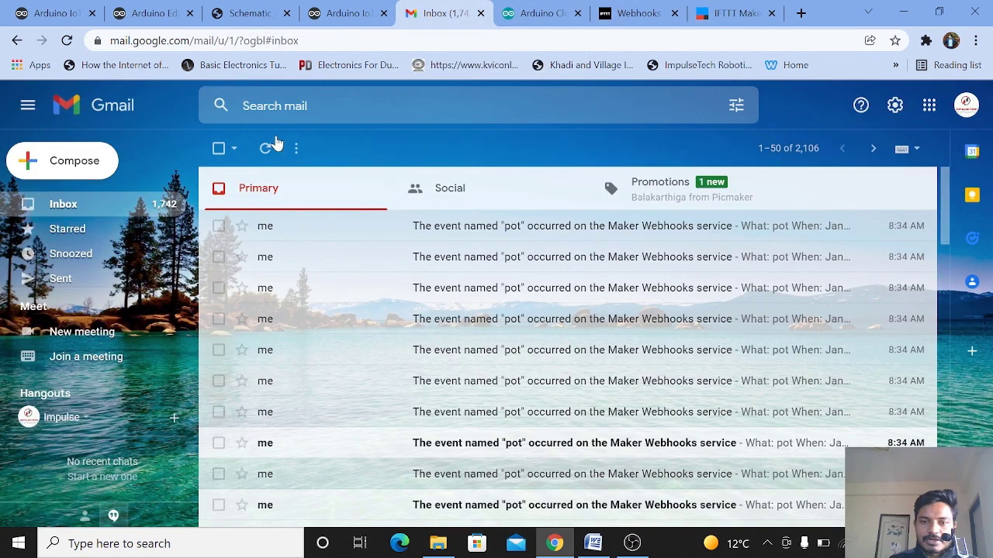
{"action": "left_click", "coordinate": [267, 147]}
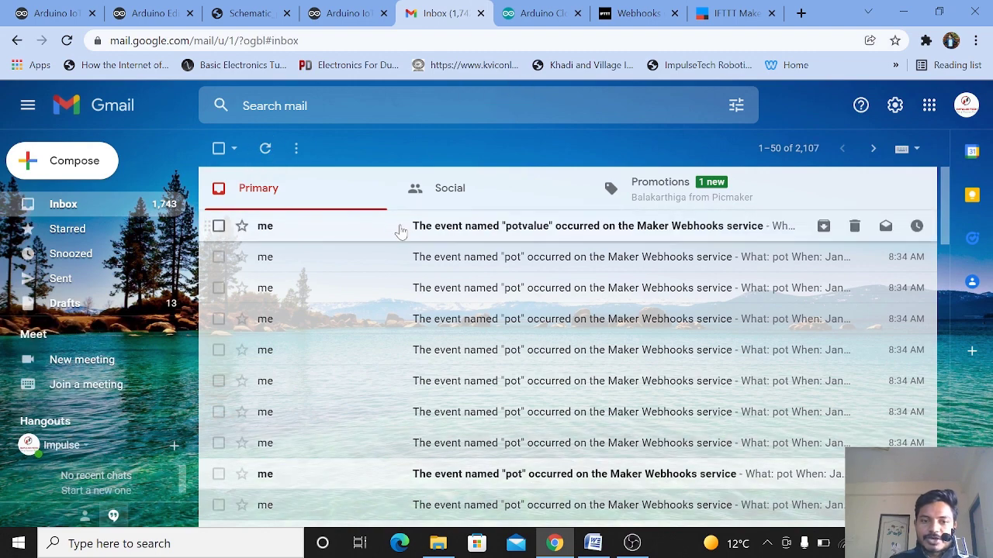
{"action": "left_click", "coordinate": [392, 231]}
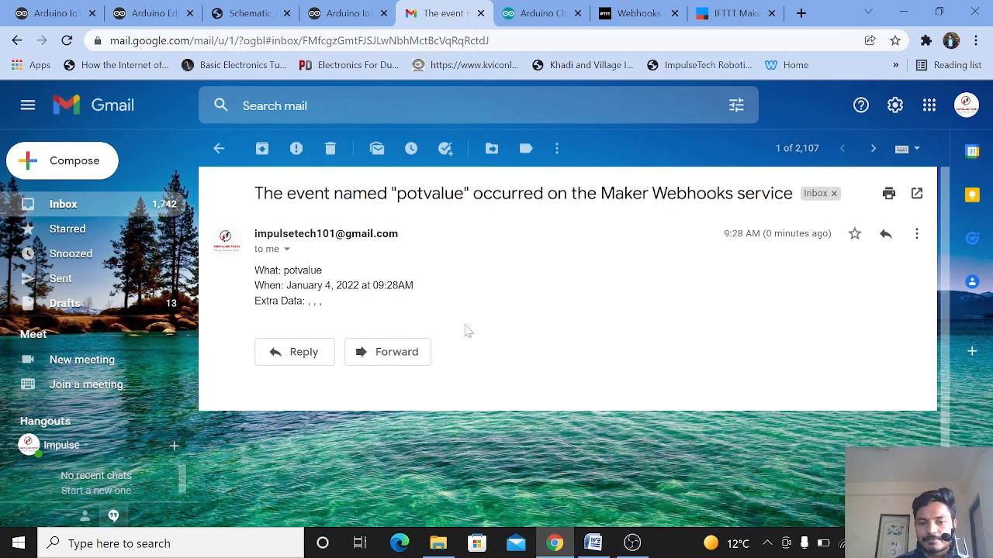
Step: Set value1 to 120 in the webhook test body and trigger the event again
{"action": "left_click", "coordinate": [729, 13]}
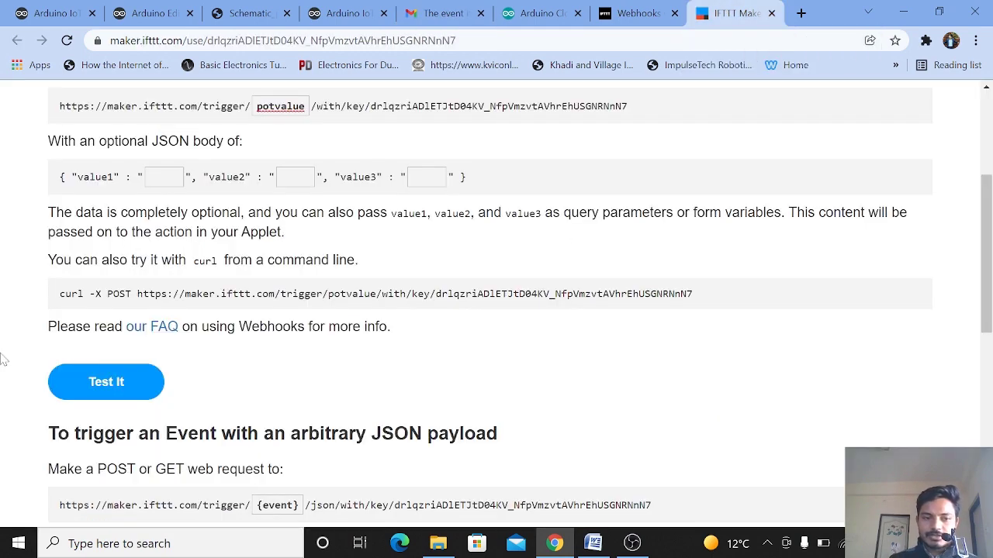
{"action": "left_click", "coordinate": [164, 176]}
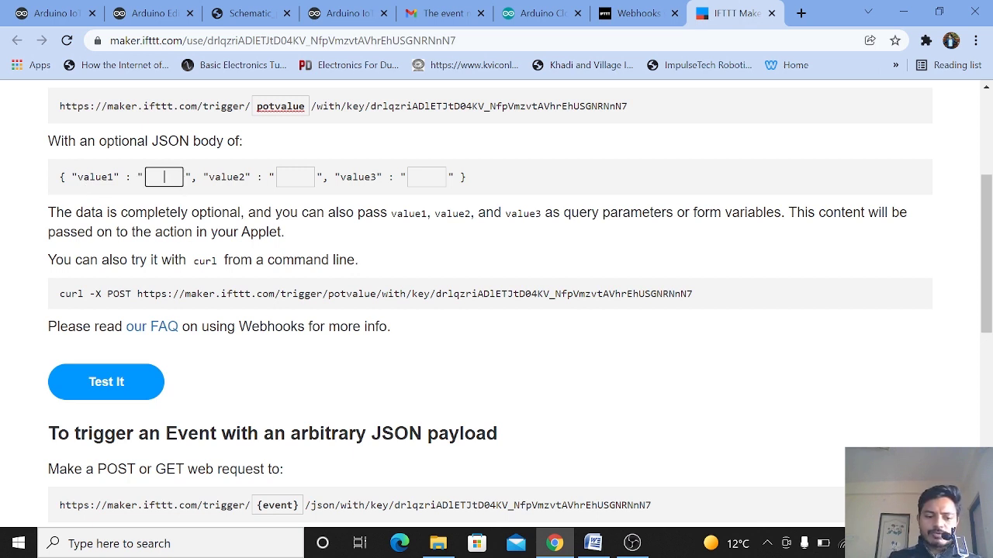
{"action": "type", "text": "120"}
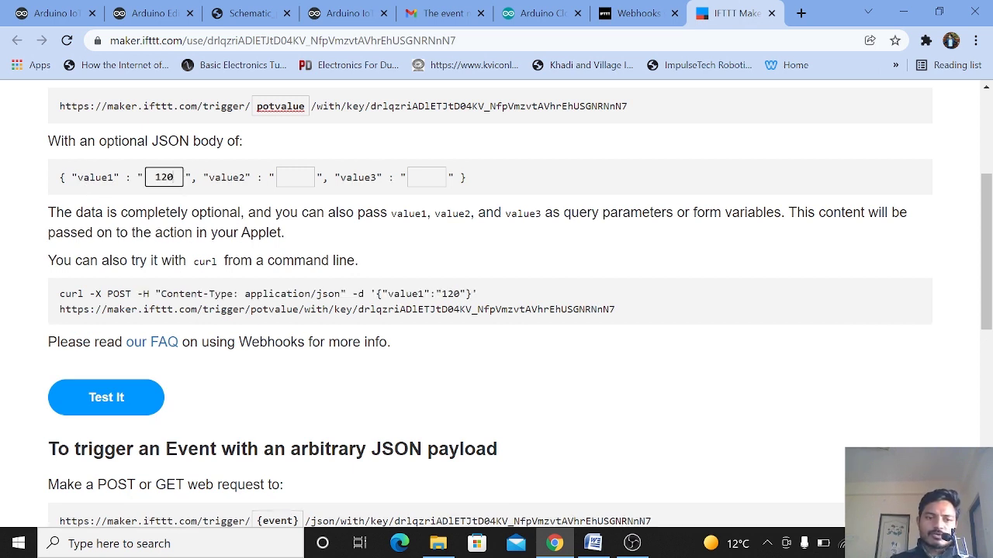
{"action": "left_click", "coordinate": [126, 396]}
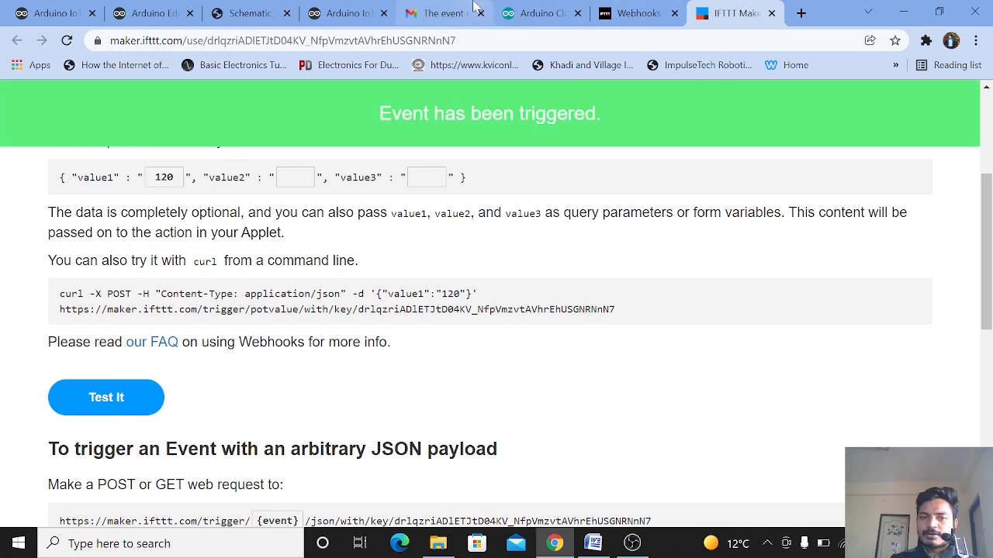
Step: Refresh the Gmail inbox and inspect the newest potvalue email's extra data
{"action": "left_click", "coordinate": [450, 13]}
{"action": "left_click", "coordinate": [219, 149]}
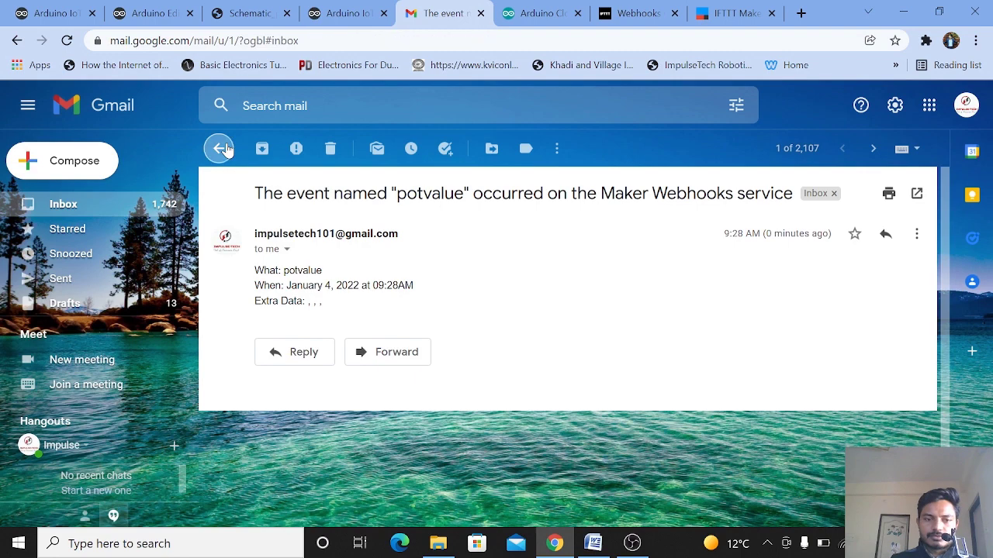
{"action": "left_click", "coordinate": [266, 157]}
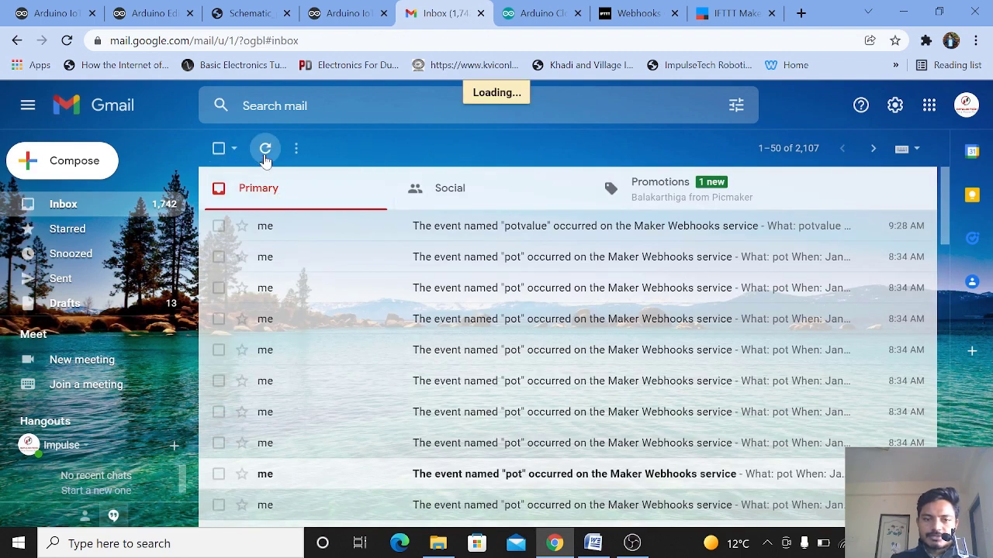
{"action": "left_click", "coordinate": [351, 226]}
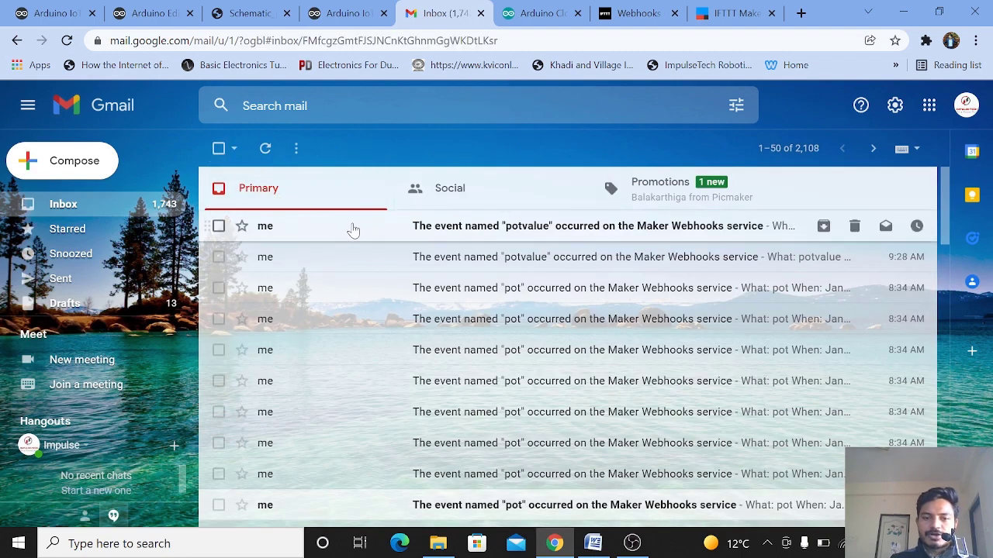
{"action": "left_click_drag", "start_coordinate": [338, 303], "coordinate": [314, 303]}
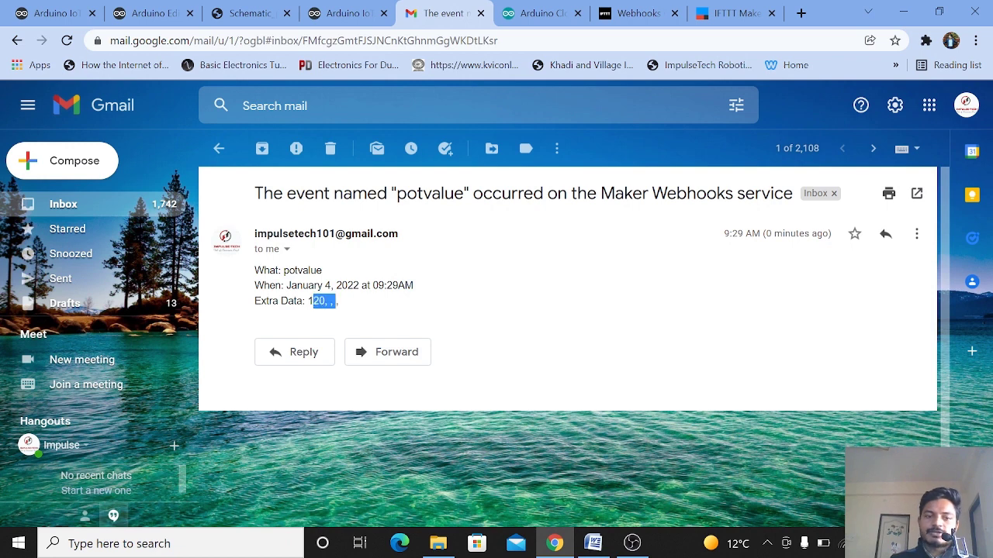
{"action": "double_click", "coordinate": [316, 301]}
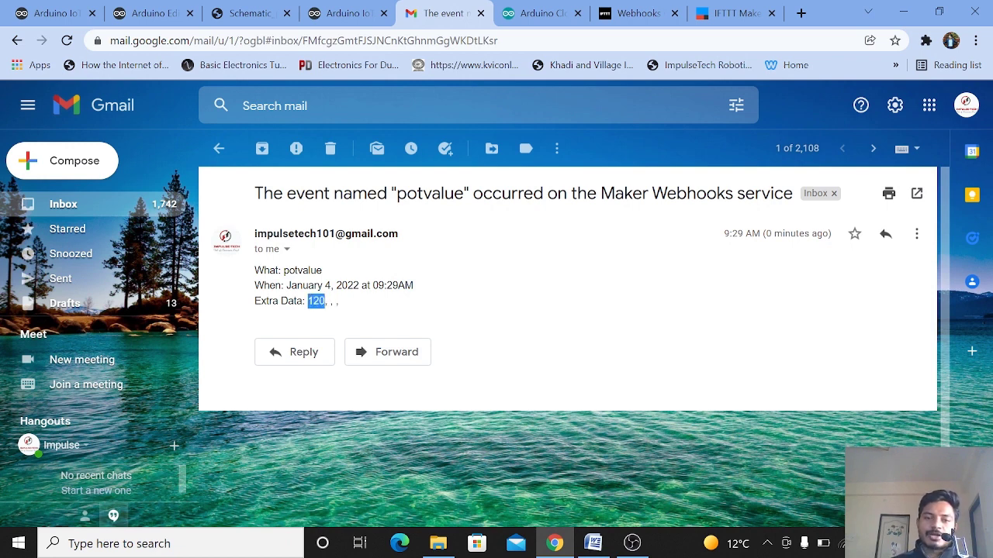
{"action": "left_click", "coordinate": [219, 148]}
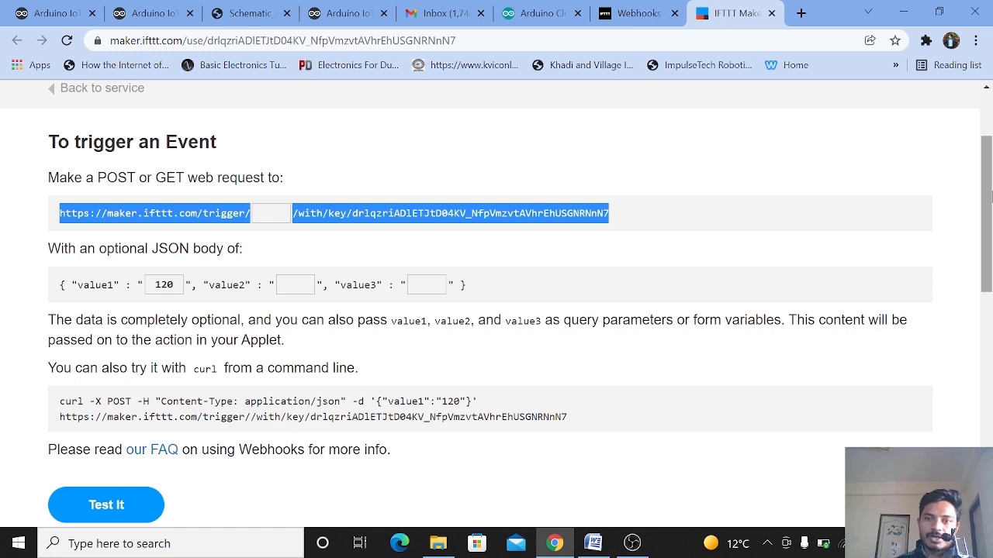
Step: Open the Thing's webhook settings to review the current webhook and its payload format, then close them
{"action": "left_click", "coordinate": [161, 9]}
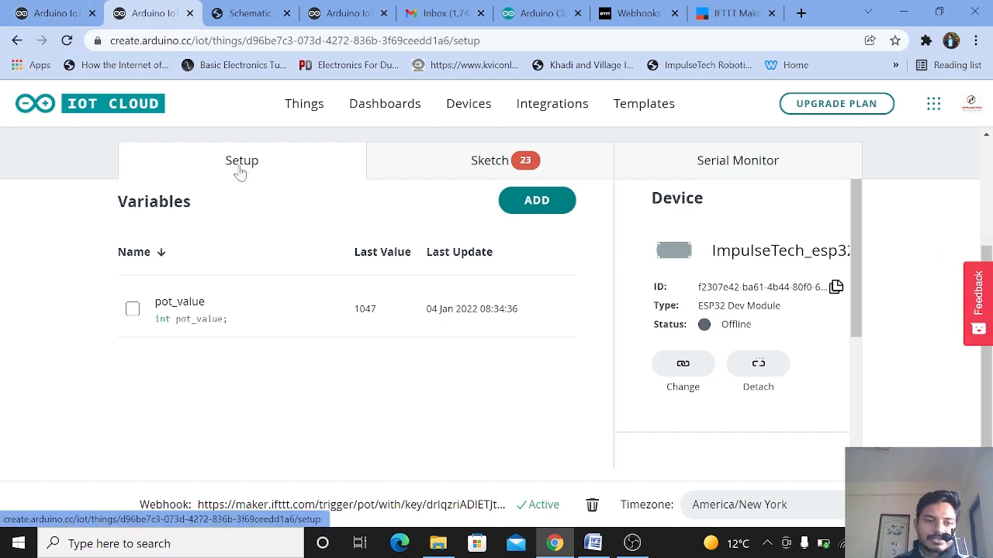
{"action": "left_click", "coordinate": [212, 509]}
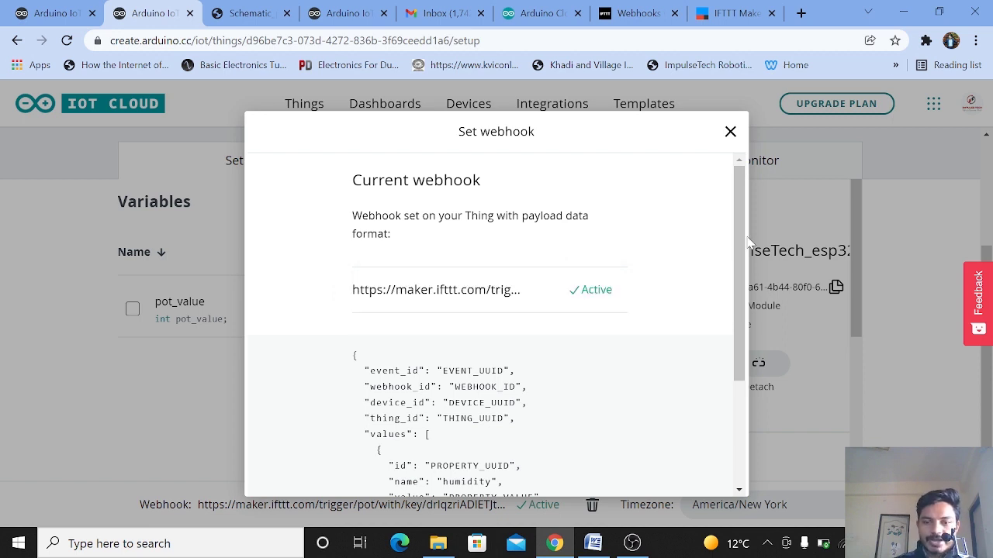
{"action": "left_click_drag", "start_coordinate": [737, 279], "coordinate": [737, 330]}
{"action": "left_click", "coordinate": [673, 346]}
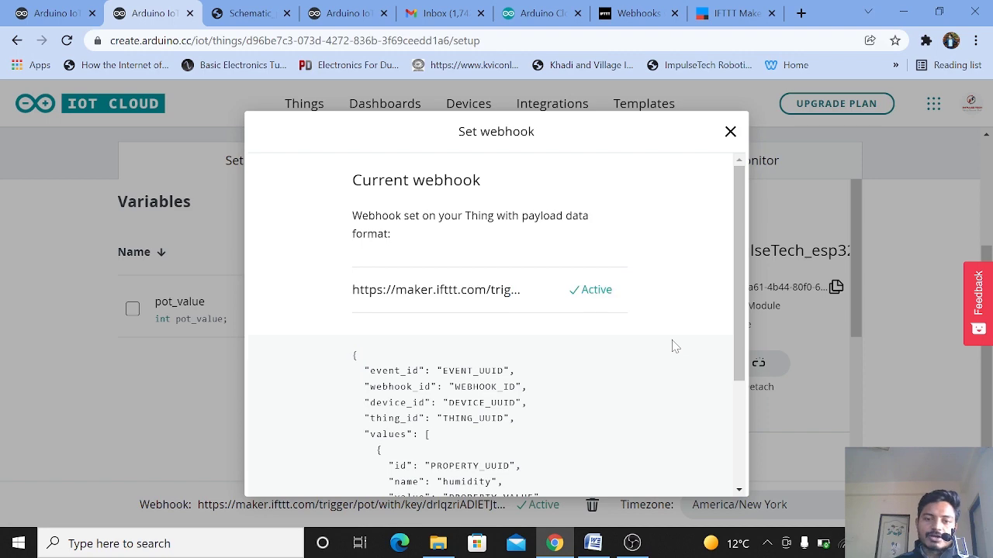
{"action": "left_click", "coordinate": [726, 135]}
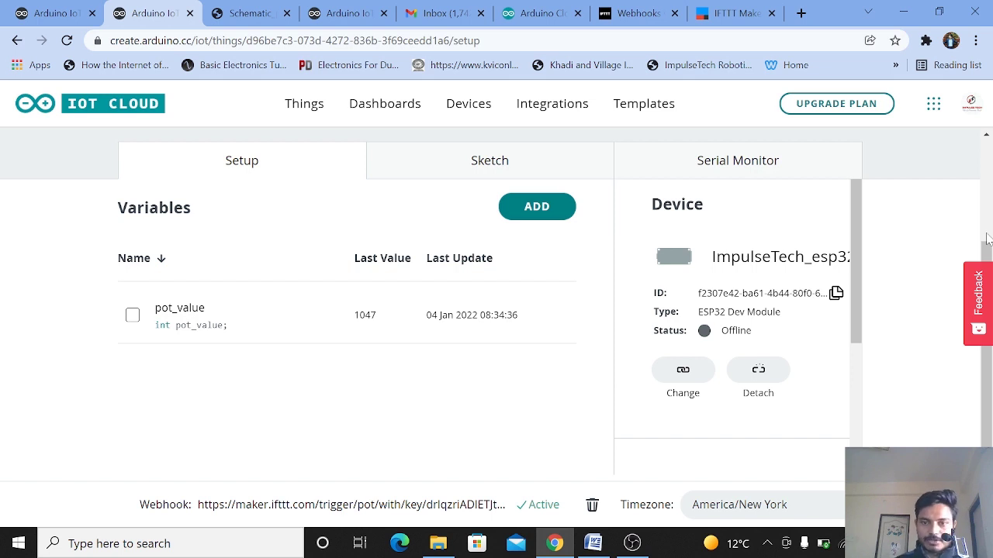
Step: Open the Thing's sketch in the web editor, then return to the Thing setup and check the device's connection status
{"action": "left_click", "coordinate": [538, 160]}
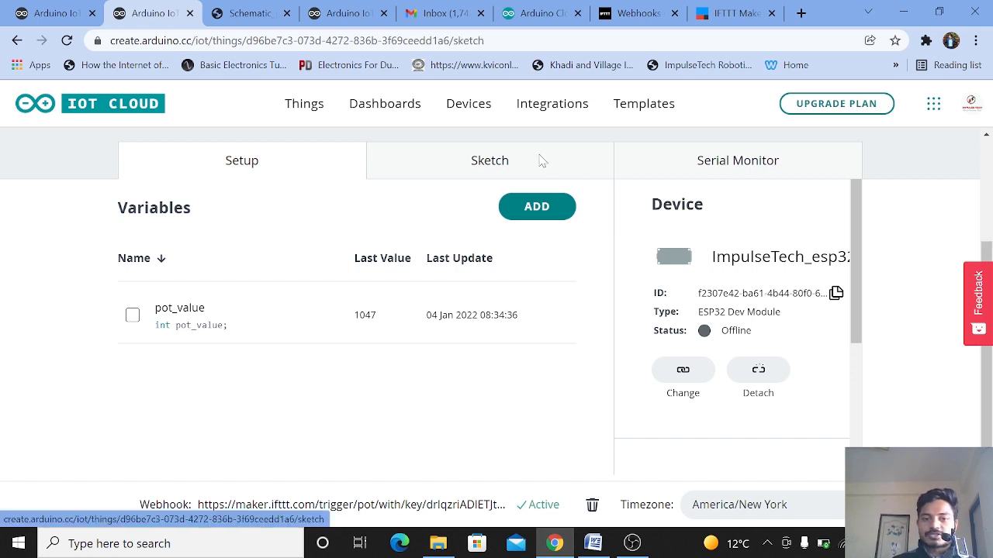
{"action": "left_click", "coordinate": [748, 299]}
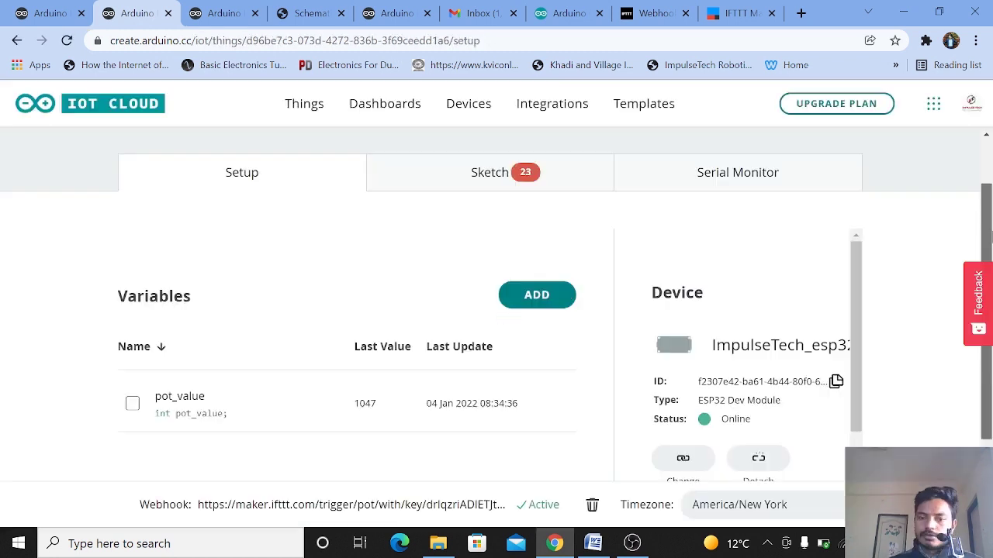
{"action": "left_click_drag", "start_coordinate": [986, 299], "coordinate": [987, 337]}
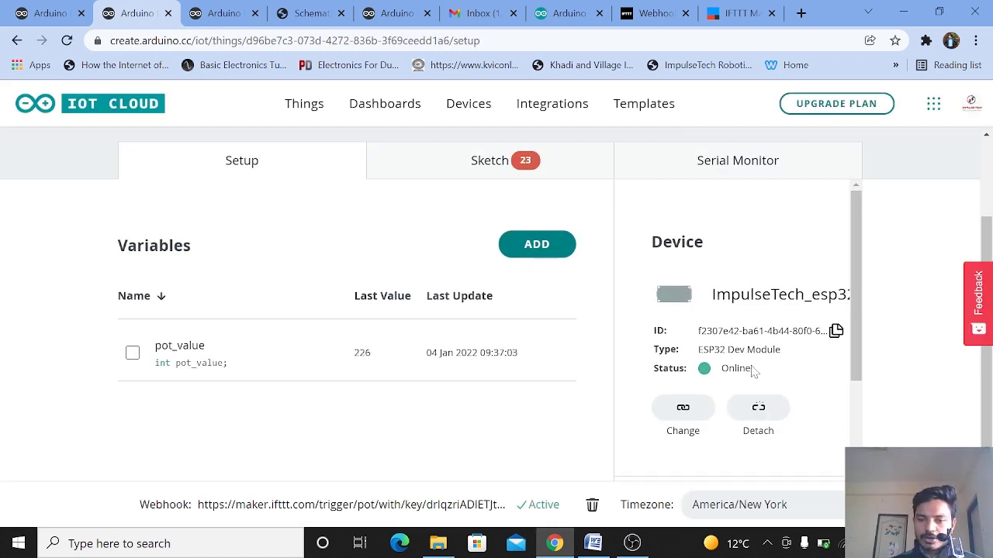
{"action": "left_click_drag", "start_coordinate": [752, 372], "coordinate": [681, 369]}
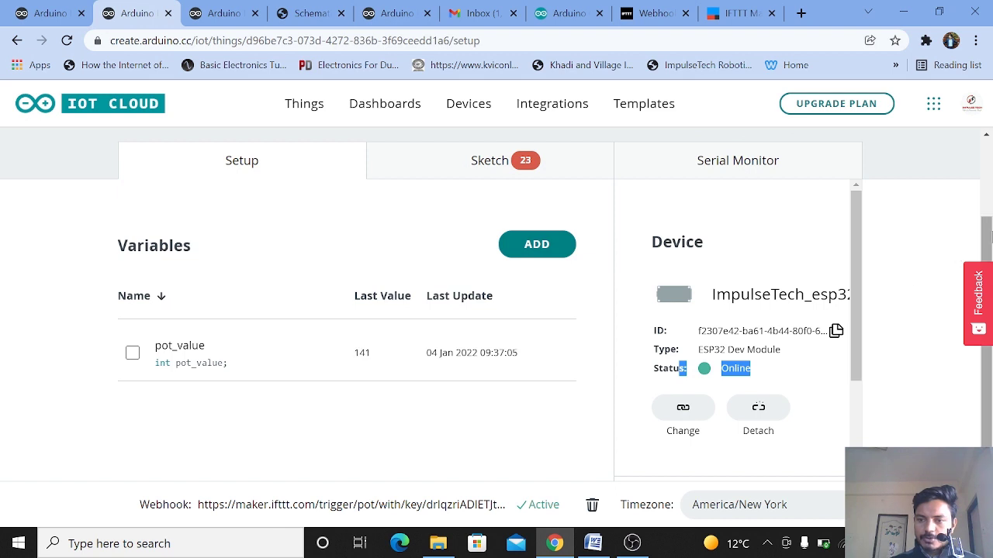
Step: Open the dashboard showing the pot value gauge from the Dashboards page
{"action": "scroll", "coordinate": [990, 236], "scroll_direction": "up", "scroll_amount": 2}
{"action": "left_click", "coordinate": [402, 113]}
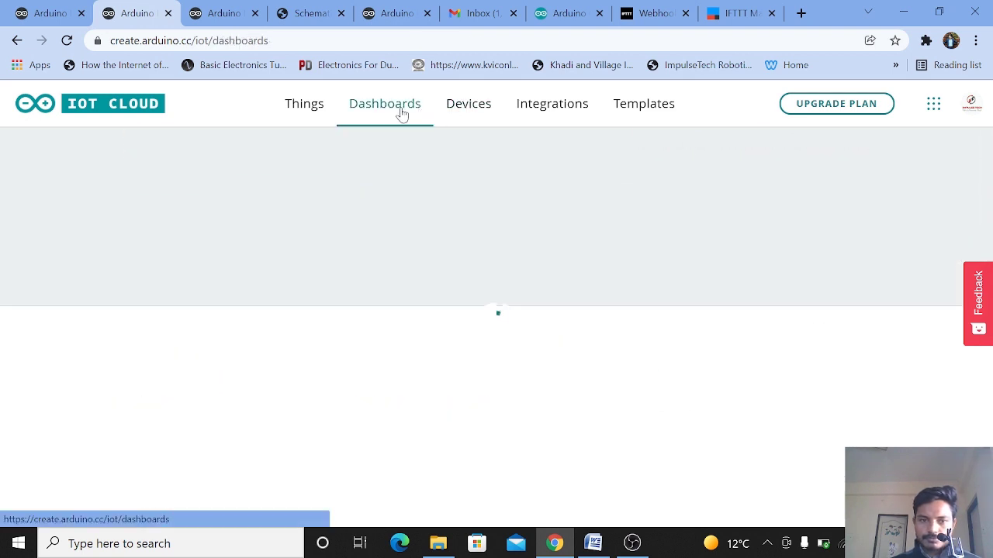
{"action": "left_click", "coordinate": [353, 347]}
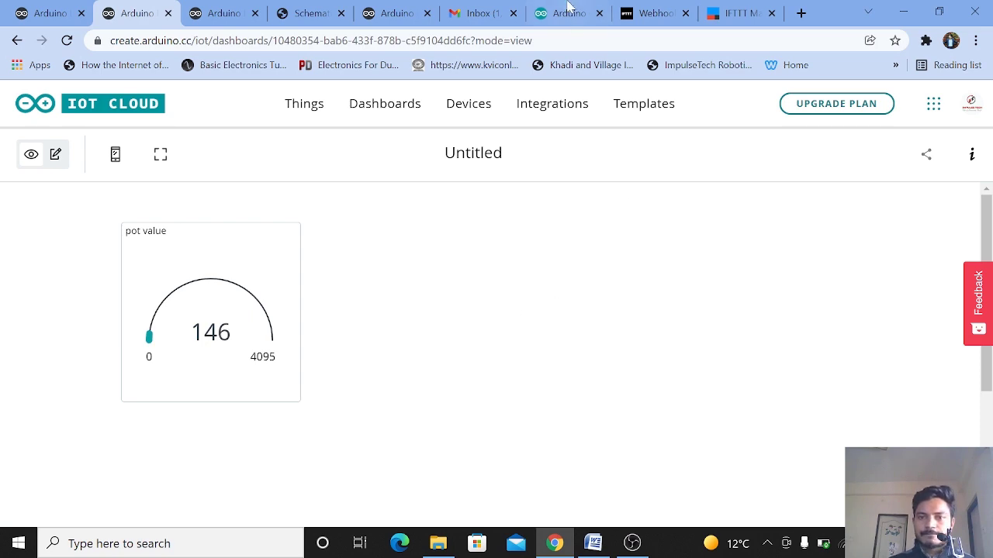
Step: Refresh the Gmail inbox, open the newest pot event email and highlight the pot_value reading in its extra data
{"action": "left_click", "coordinate": [491, 7]}
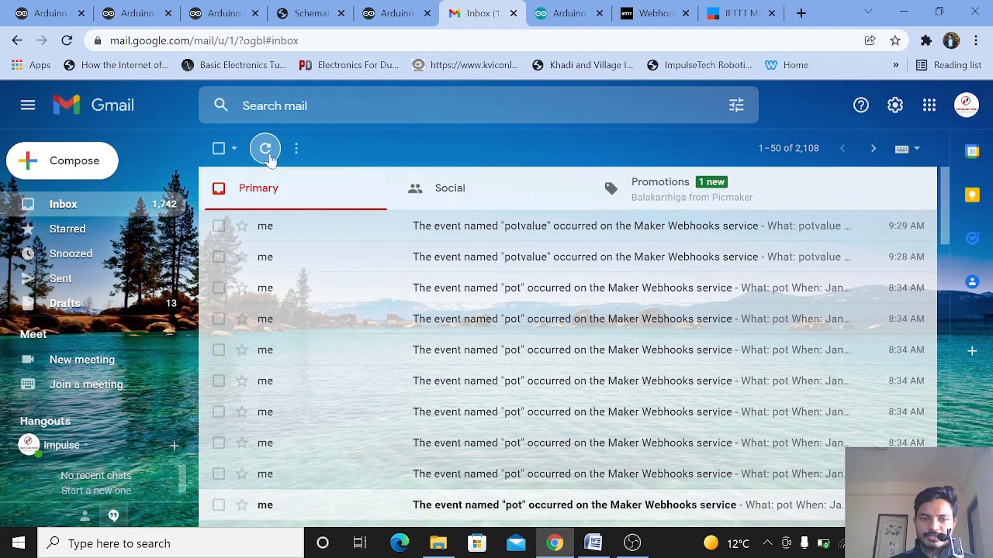
{"action": "left_click", "coordinate": [266, 149]}
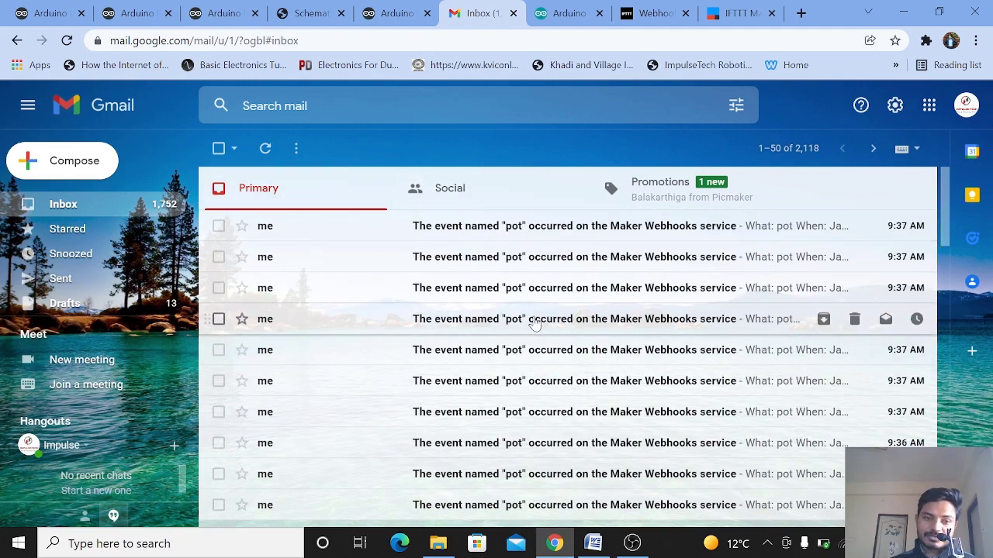
{"action": "left_click", "coordinate": [501, 229]}
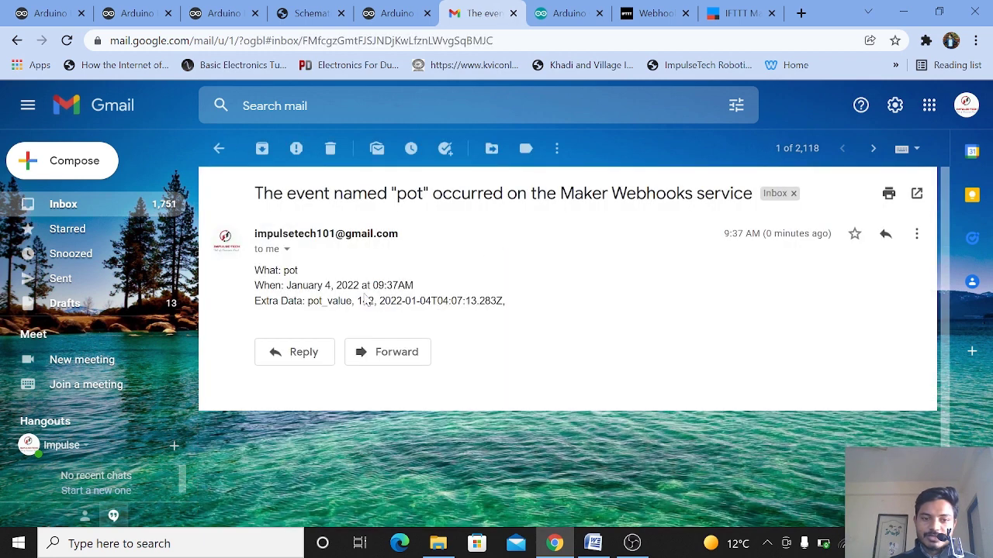
{"action": "left_click_drag", "start_coordinate": [352, 301], "coordinate": [396, 301]}
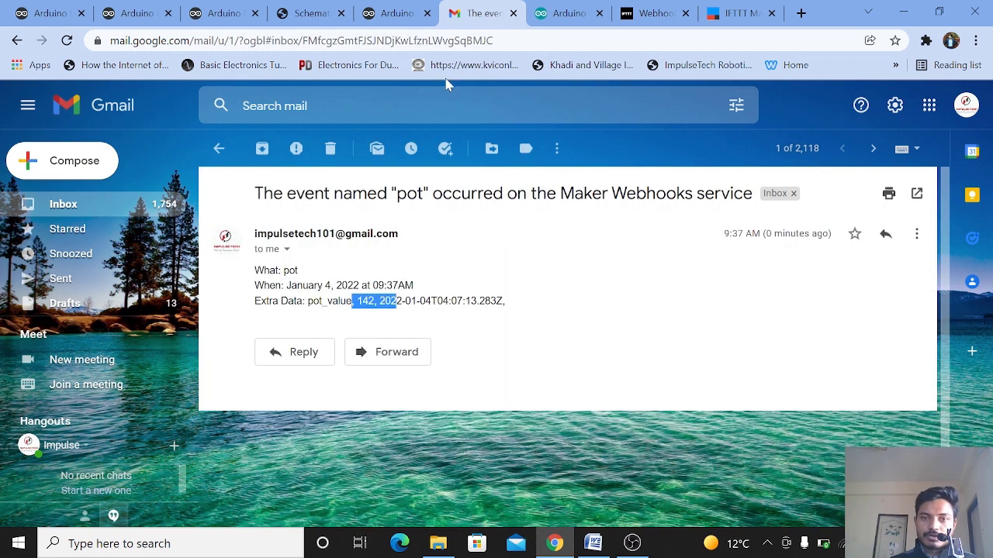
Step: Compare the dashboard gauge reading with the newest pot event emails, opening each latest email from the inbox in turn
{"action": "left_click", "coordinate": [136, 13]}
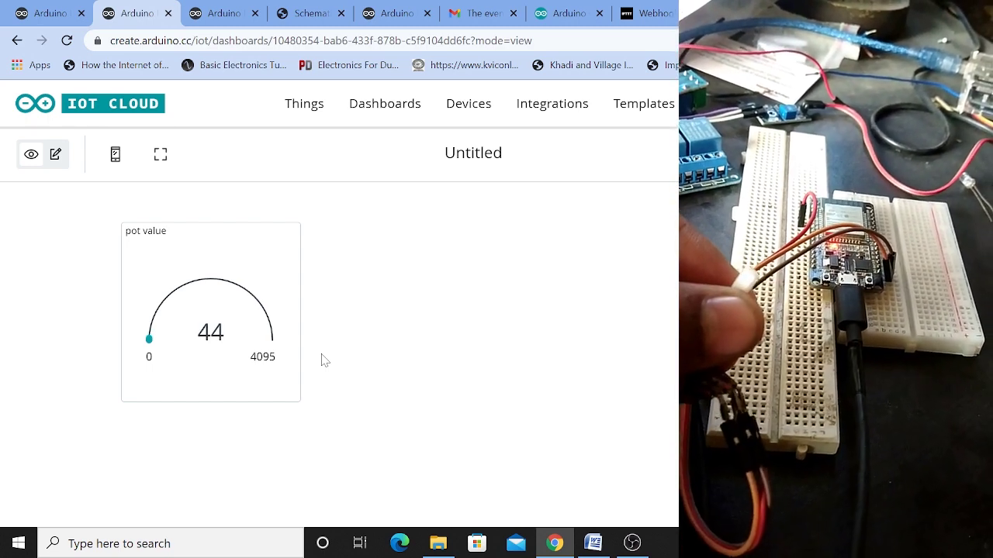
{"action": "left_click", "coordinate": [470, 9]}
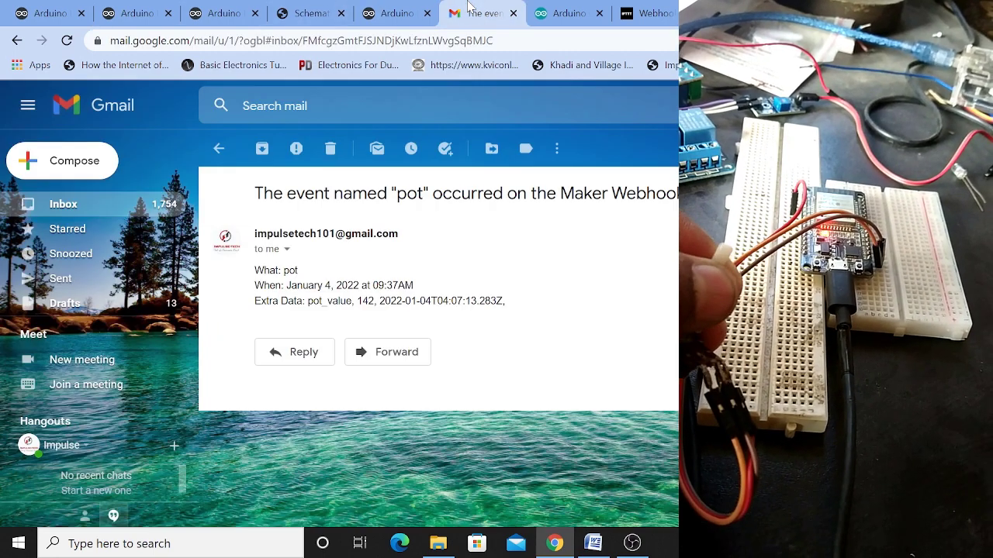
{"action": "left_click", "coordinate": [214, 148]}
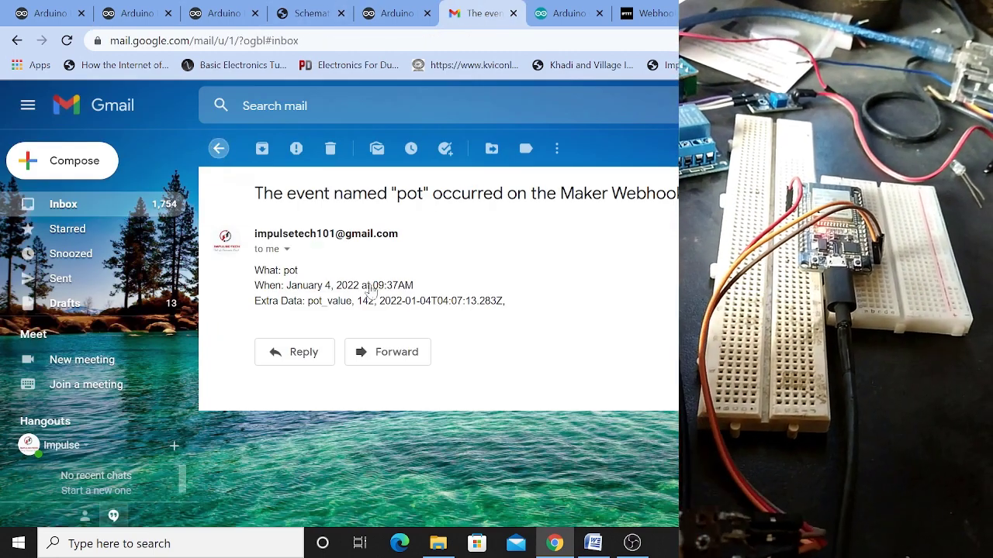
{"action": "left_click", "coordinate": [354, 248]}
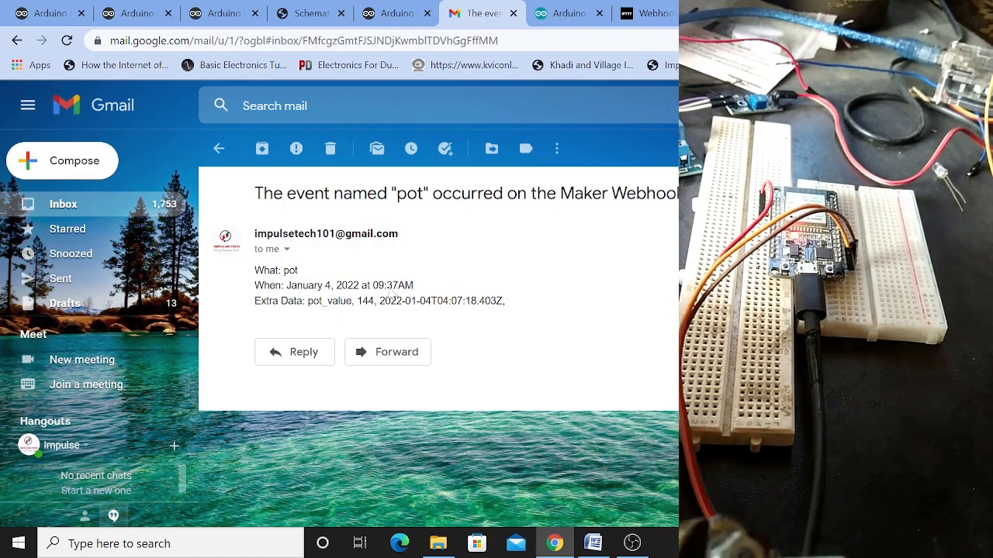
{"action": "left_click", "coordinate": [218, 148]}
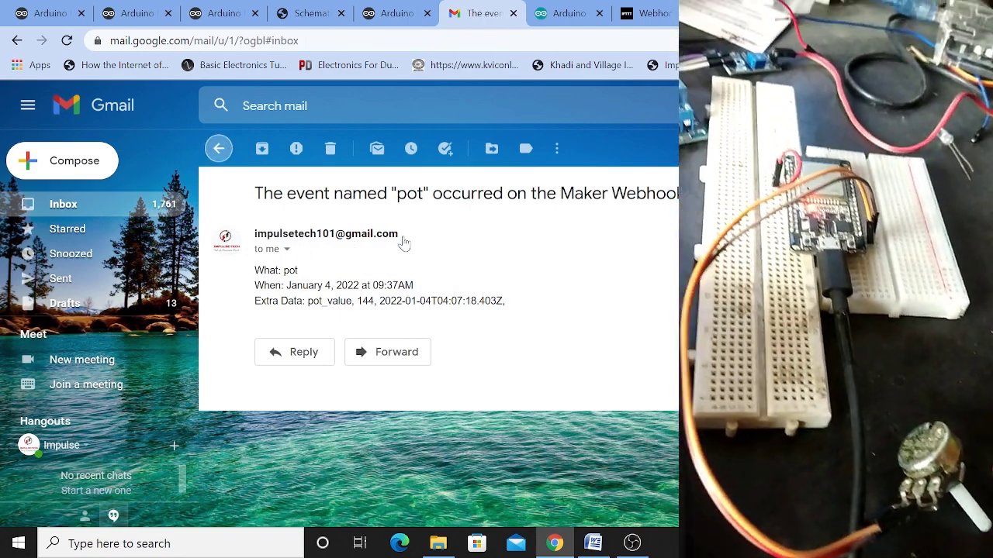
{"action": "left_click", "coordinate": [416, 251]}
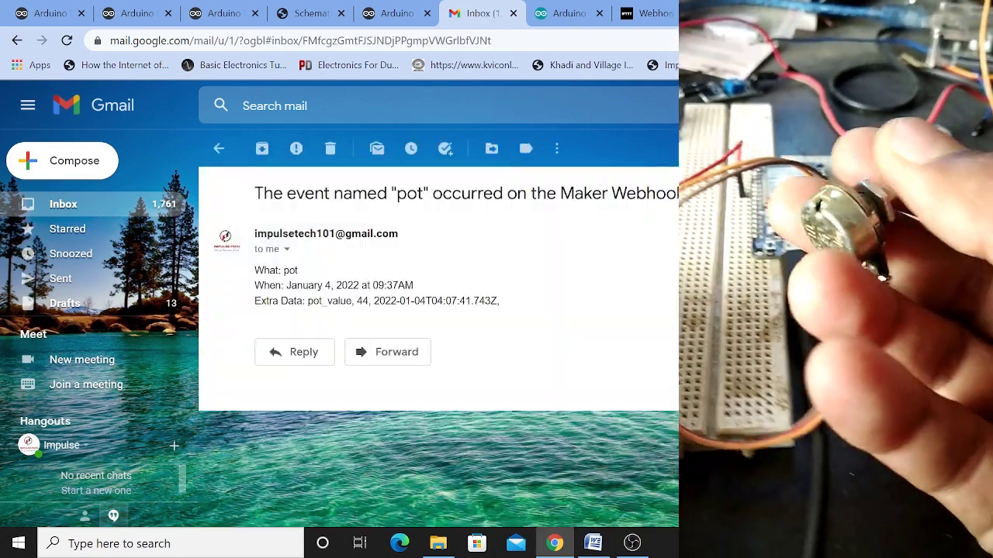
{"action": "left_click", "coordinate": [217, 148]}
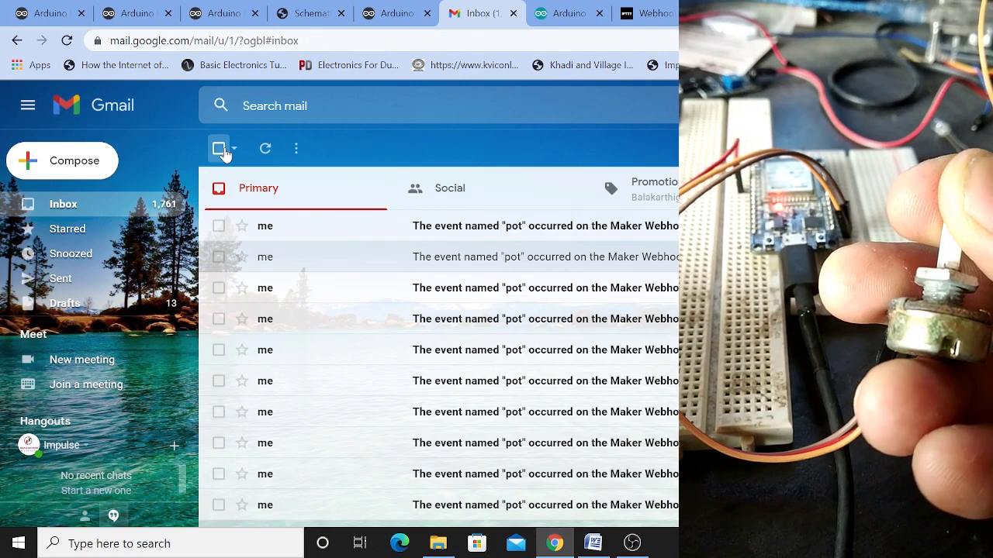